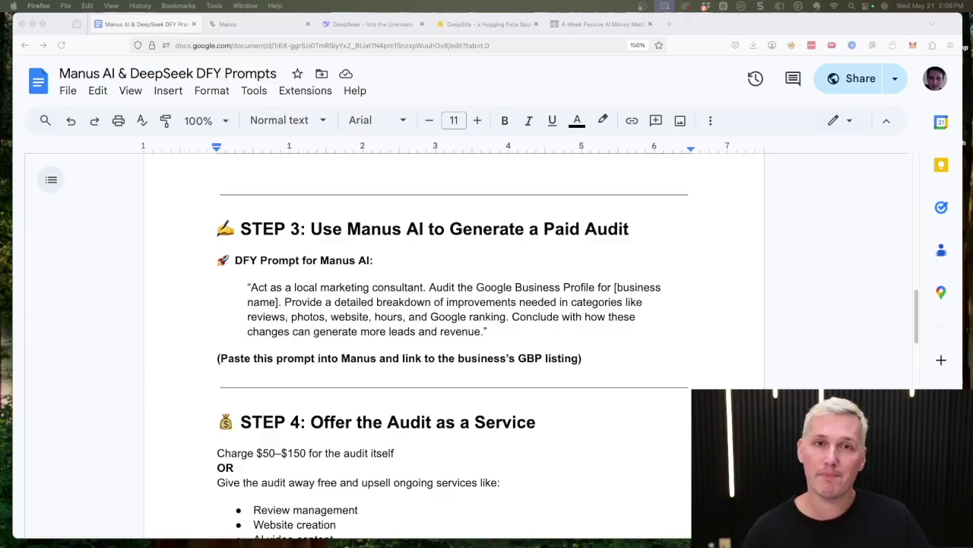
Scroll the DFY prompts document down to STEP 5, the cold outreach email prompt
{"action": "scroll", "coordinate": [376, 347], "scroll_direction": "down", "scroll_amount": 7}
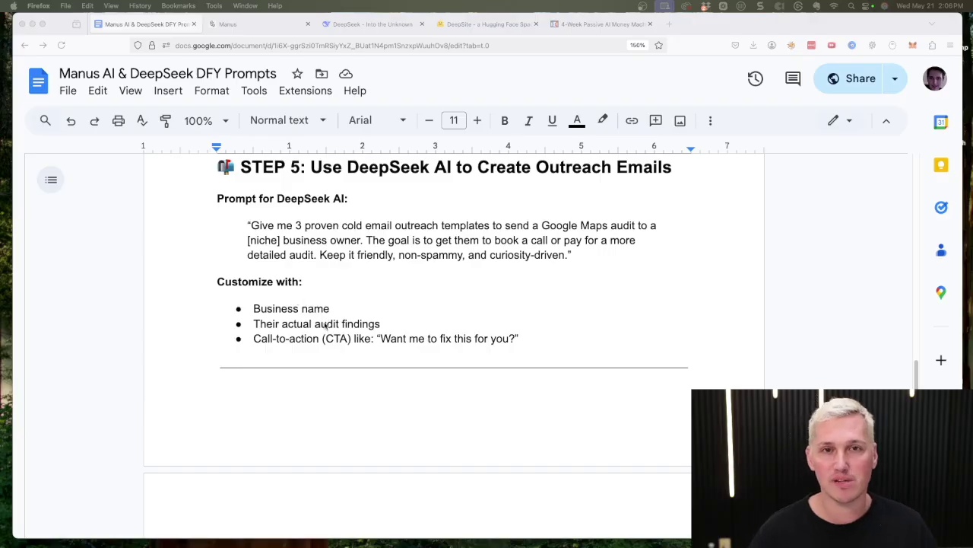
In Manus, add 'fl' after 'garden' and send the request for website-less electricians
{"action": "key", "text": "ctrl+Tab"}
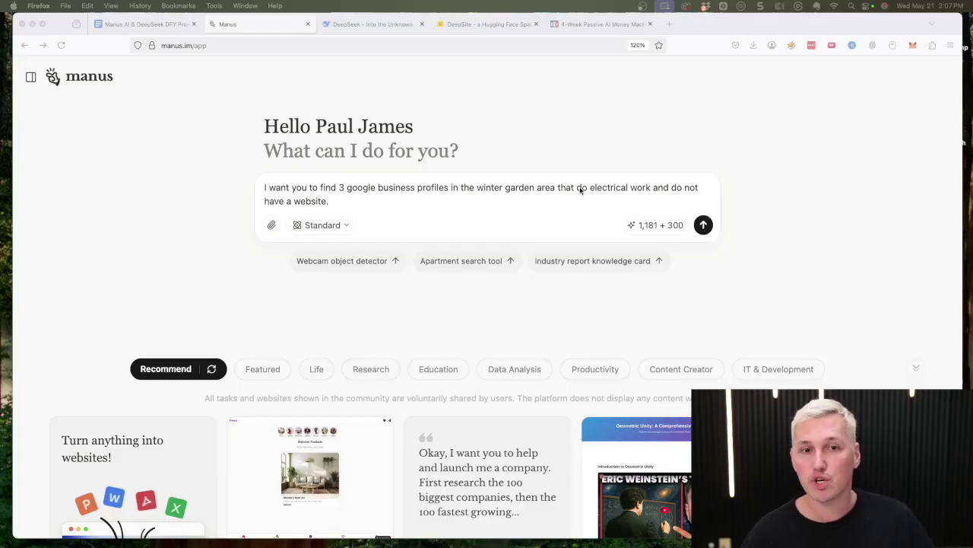
{"action": "left_click", "coordinate": [535, 188]}
{"action": "type", "text": "fl"}
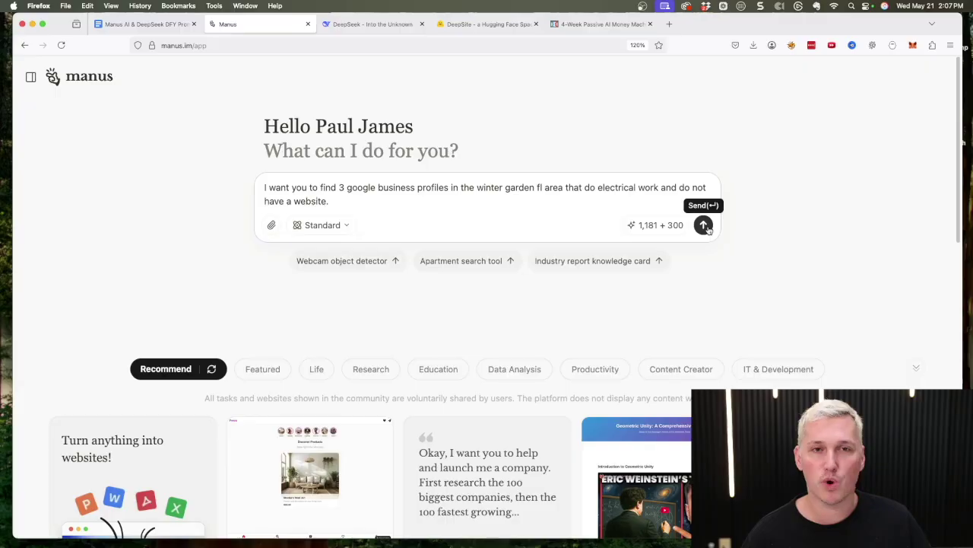
{"action": "left_click", "coordinate": [705, 226]}
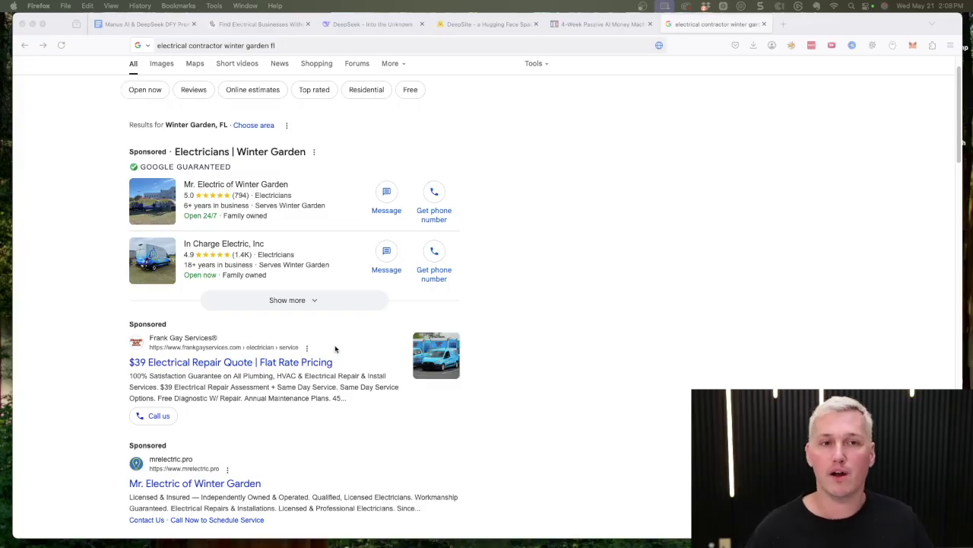
{"action": "scroll", "coordinate": [282, 342], "scroll_direction": "up", "scroll_amount": 2}
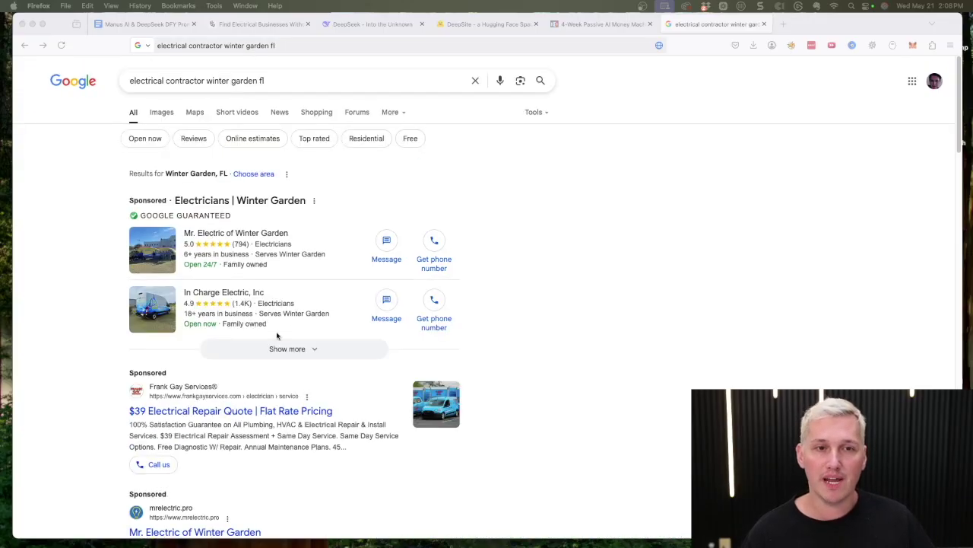
{"action": "scroll", "coordinate": [276, 331], "scroll_direction": "down", "scroll_amount": 10}
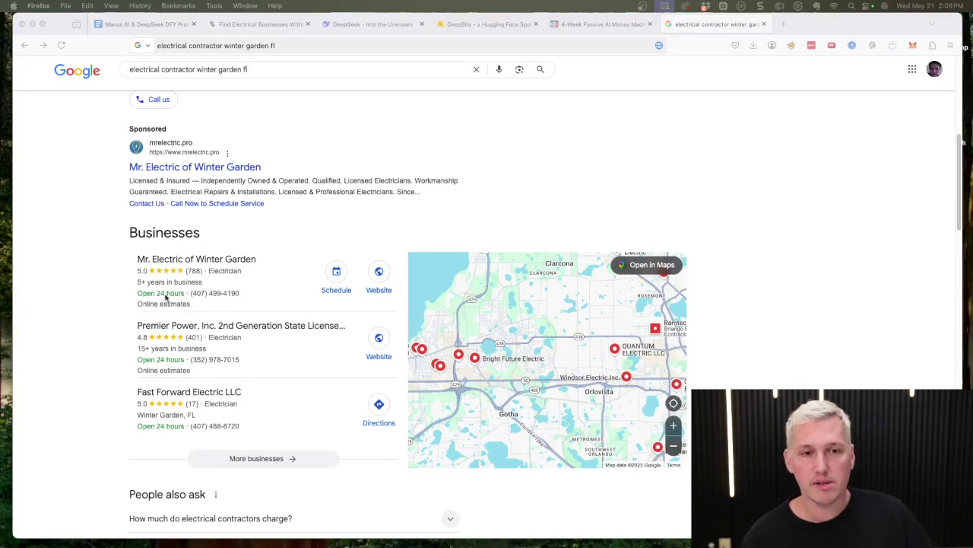
{"action": "scroll", "coordinate": [238, 292], "scroll_direction": "down", "scroll_amount": 1}
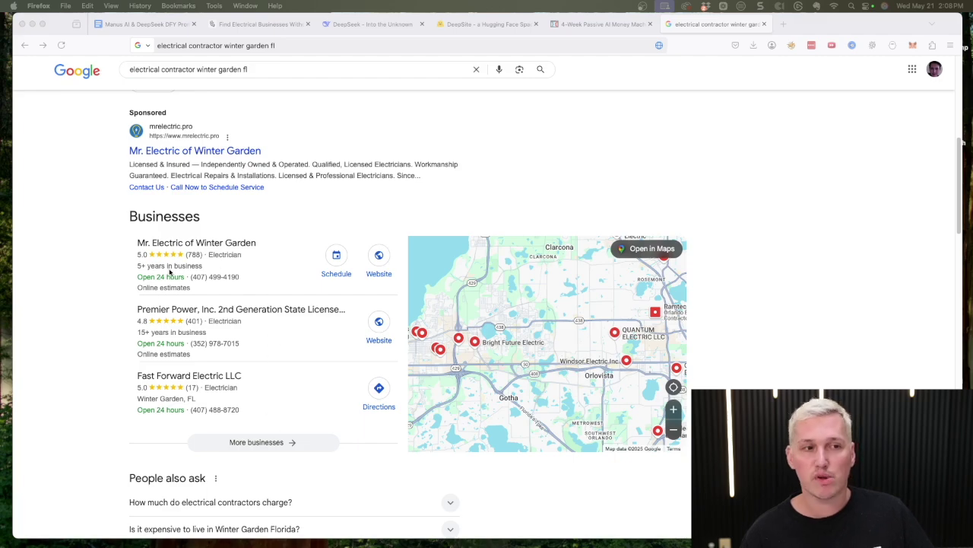
{"action": "left_click", "coordinate": [291, 442]}
{"action": "scroll", "coordinate": [146, 369], "scroll_direction": "down", "scroll_amount": 10}
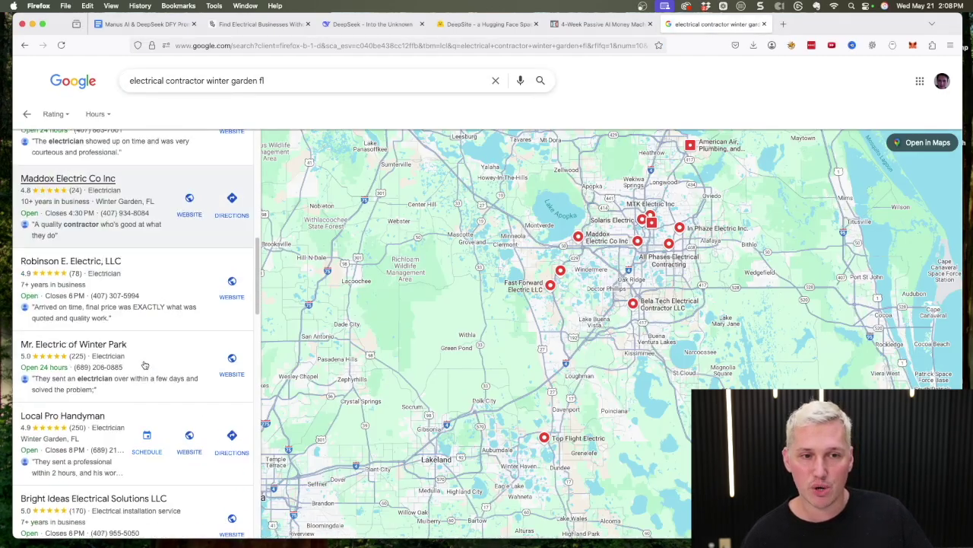
{"action": "left_click", "coordinate": [31, 45]}
{"action": "scroll", "coordinate": [302, 444], "scroll_direction": "down", "scroll_amount": 5}
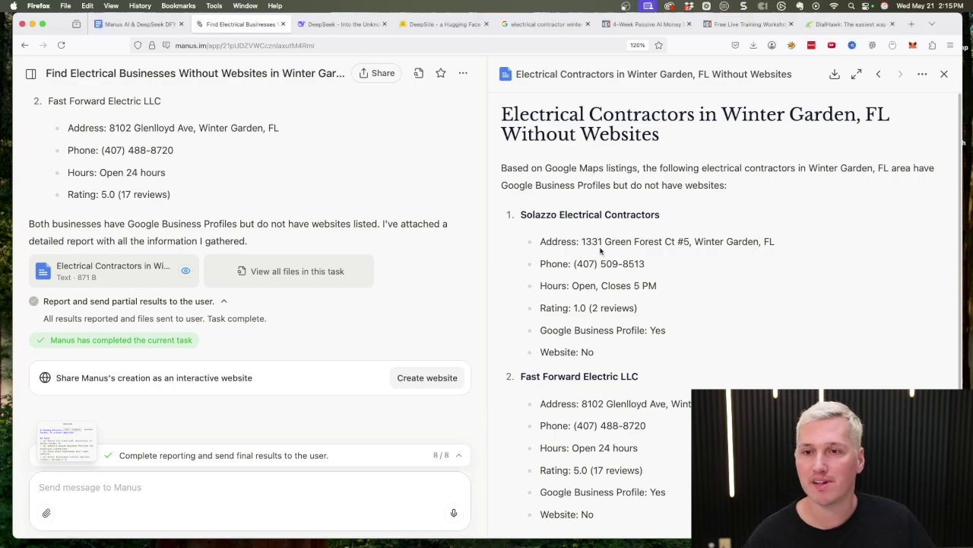
Scroll the Manus report and highlight the Note's lines about the Winter Garden area
{"action": "scroll", "coordinate": [601, 257], "scroll_direction": "down", "scroll_amount": 2}
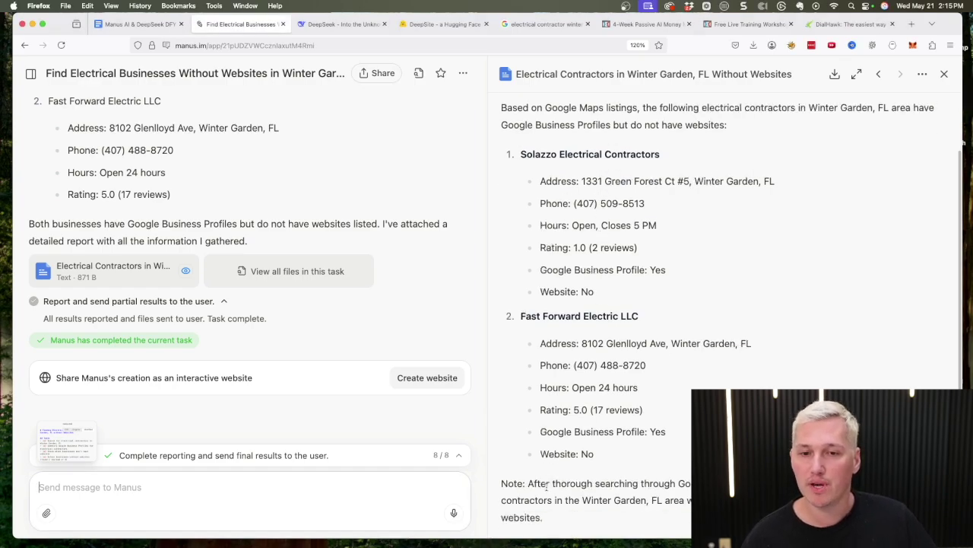
{"action": "left_click_drag", "start_coordinate": [532, 482], "coordinate": [696, 483]}
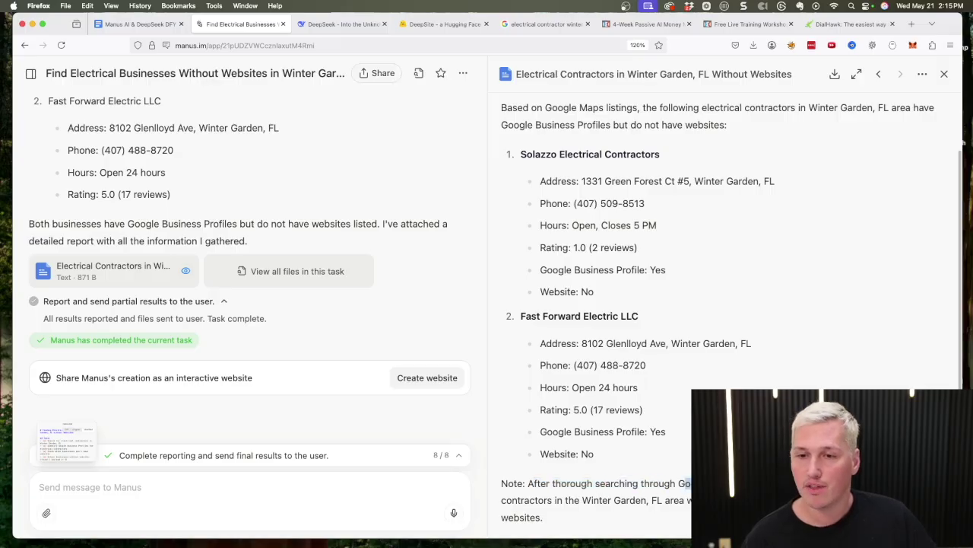
{"action": "left_click_drag", "start_coordinate": [614, 499], "coordinate": [694, 500]}
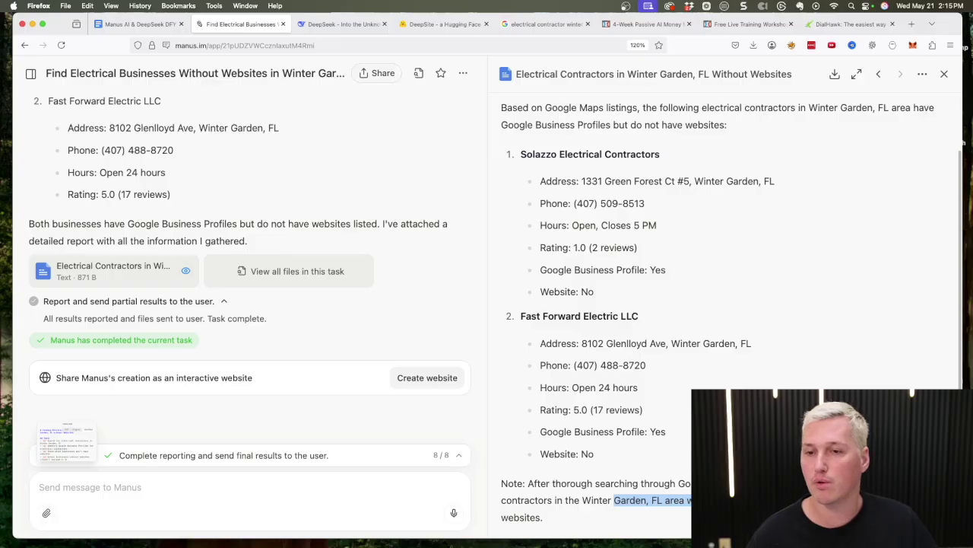
{"action": "scroll", "coordinate": [624, 479], "scroll_direction": "up", "scroll_amount": 2}
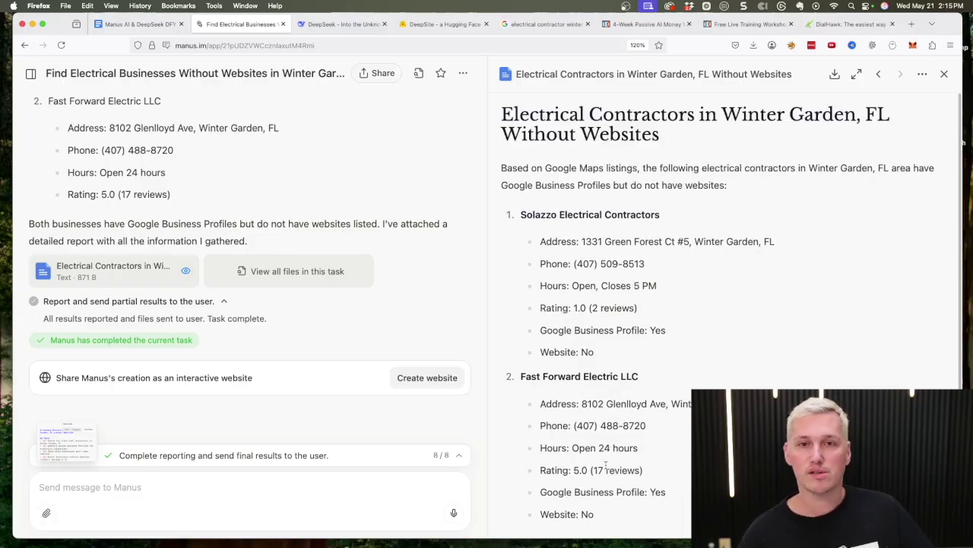
{"action": "scroll", "coordinate": [589, 445], "scroll_direction": "down", "scroll_amount": 2}
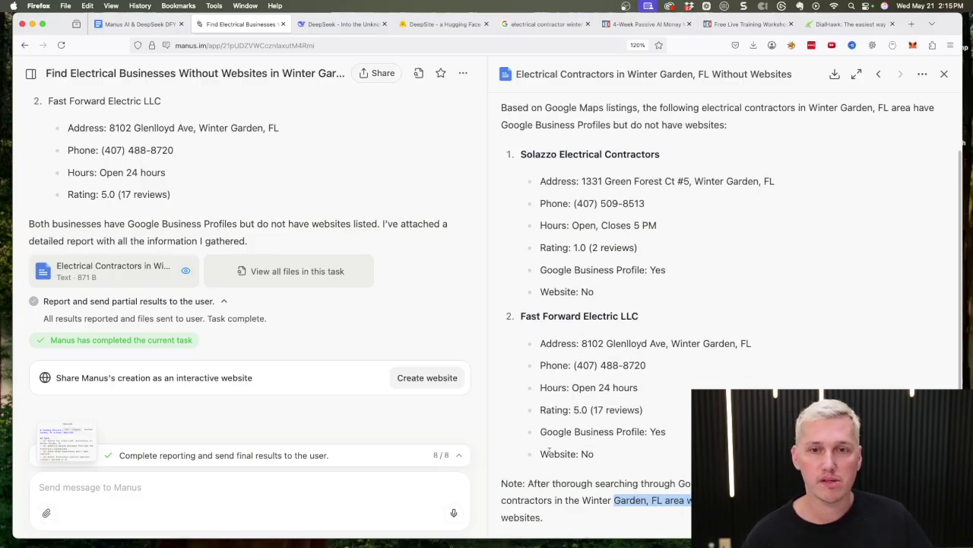
{"action": "scroll", "coordinate": [594, 376], "scroll_direction": "up", "scroll_amount": 2}
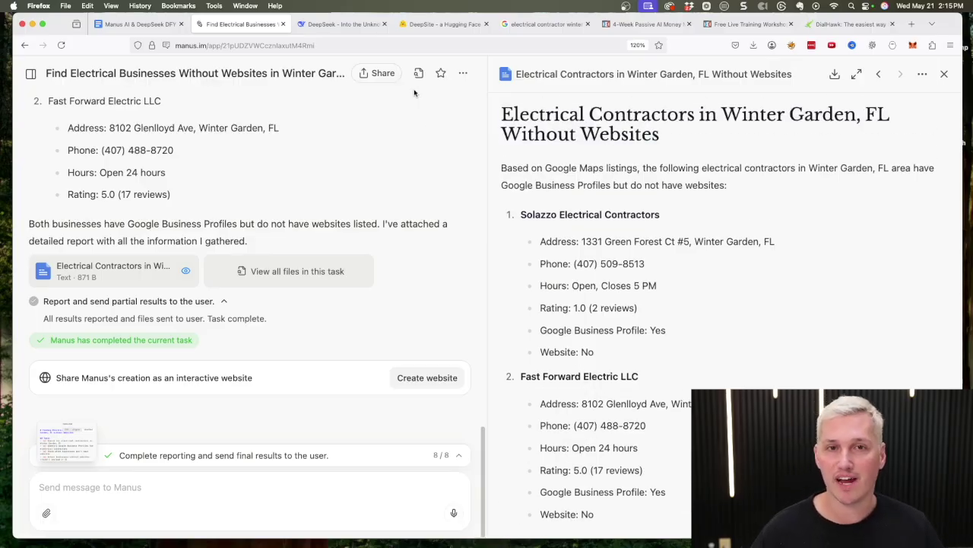
Copy the business name 'Solazzo Electrical Contractors' from the Manus report
{"action": "left_click", "coordinate": [445, 23]}
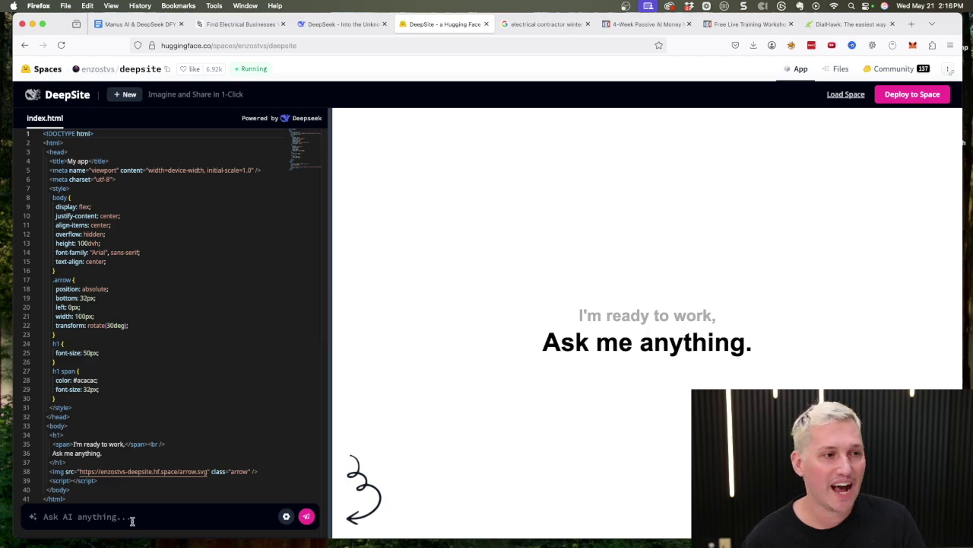
{"action": "left_click", "coordinate": [239, 26]}
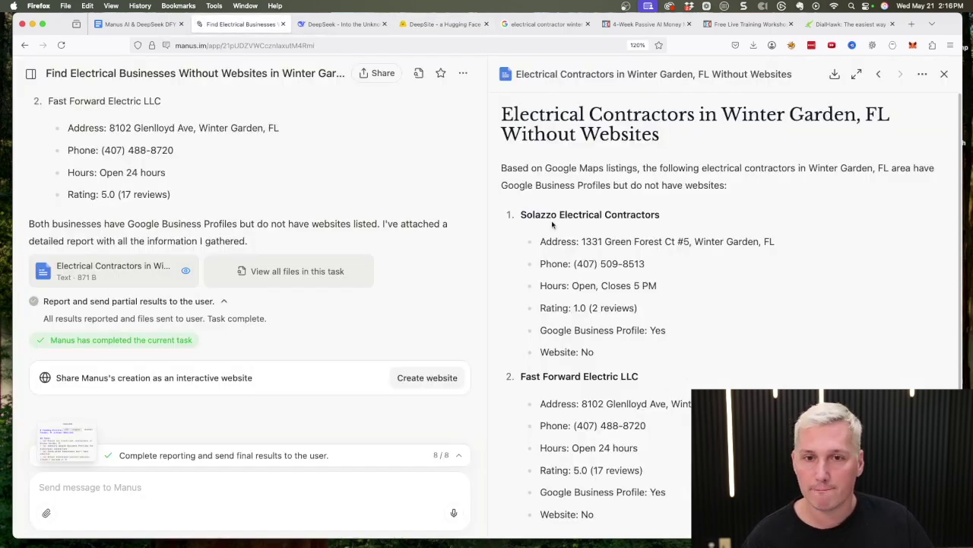
{"action": "left_click_drag", "start_coordinate": [522, 214], "coordinate": [661, 217]}
{"action": "right_click", "coordinate": [633, 215]}
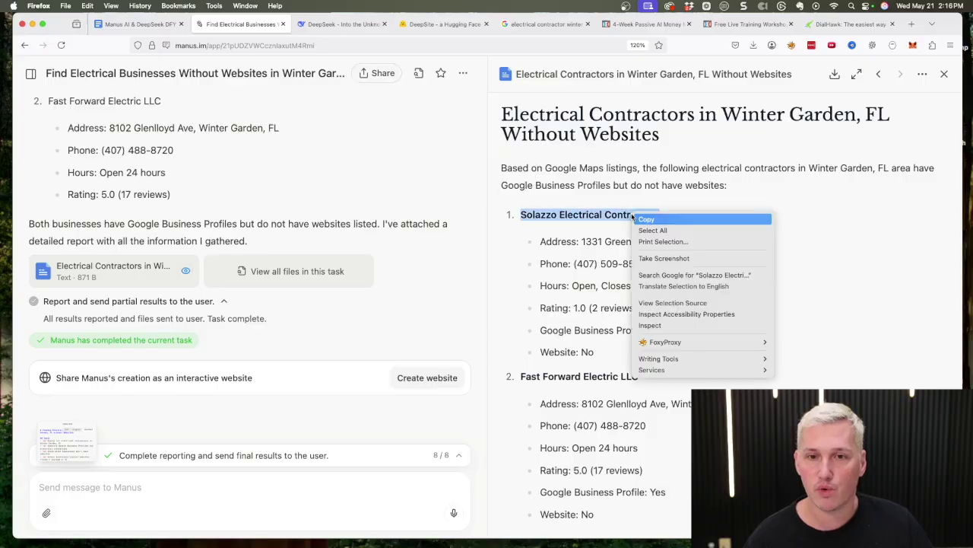
{"action": "left_click", "coordinate": [646, 219]}
In DeepSite's Ask AI box, request a website for "Solazzo Electrical Contractors"
{"action": "left_click", "coordinate": [340, 24]}
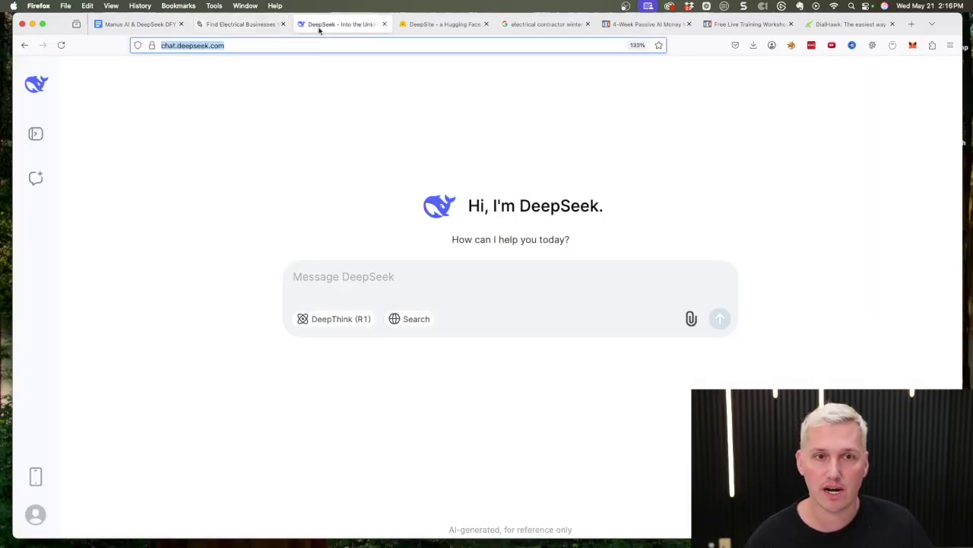
{"action": "left_click", "coordinate": [461, 25]}
{"action": "left_click", "coordinate": [161, 513]}
{"action": "type", "text": "please build out a website for "}
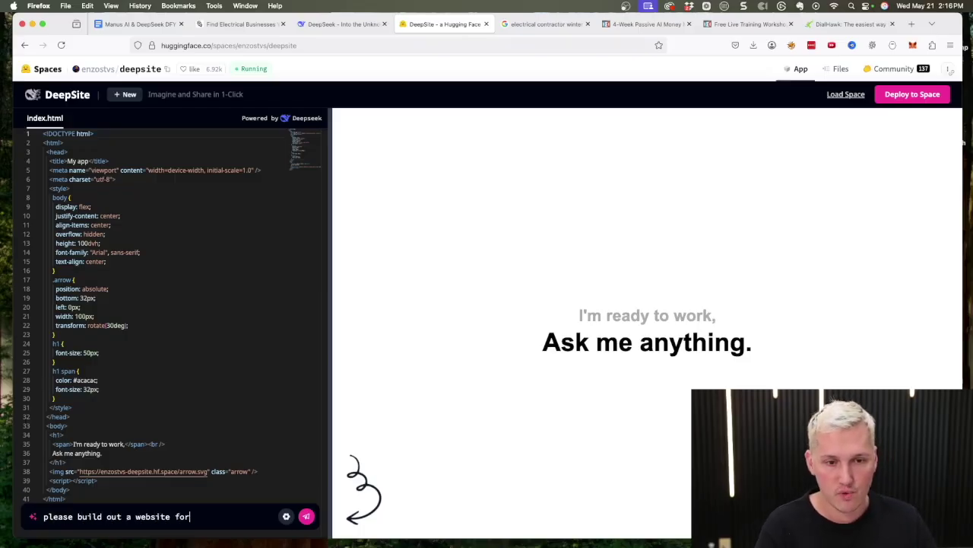
{"action": "type", "text": "my electrical busie"}
{"action": "key", "text": "BackSpace"}
{"action": "type", "text": "ness \""}
{"action": "key", "text": "cmd+v"}
{"action": "type", "text": "\""}
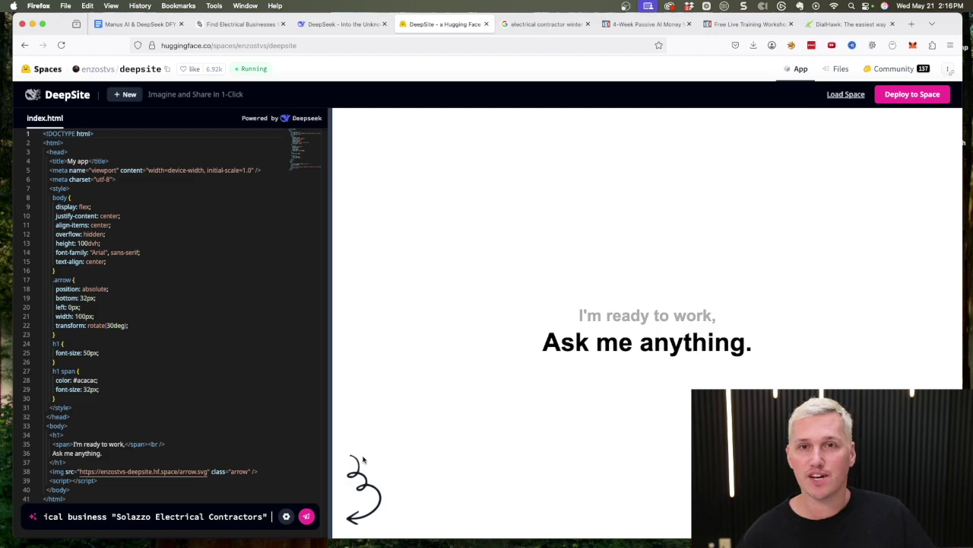
Scroll through the DialHawk call tracking site
{"action": "left_click", "coordinate": [851, 25]}
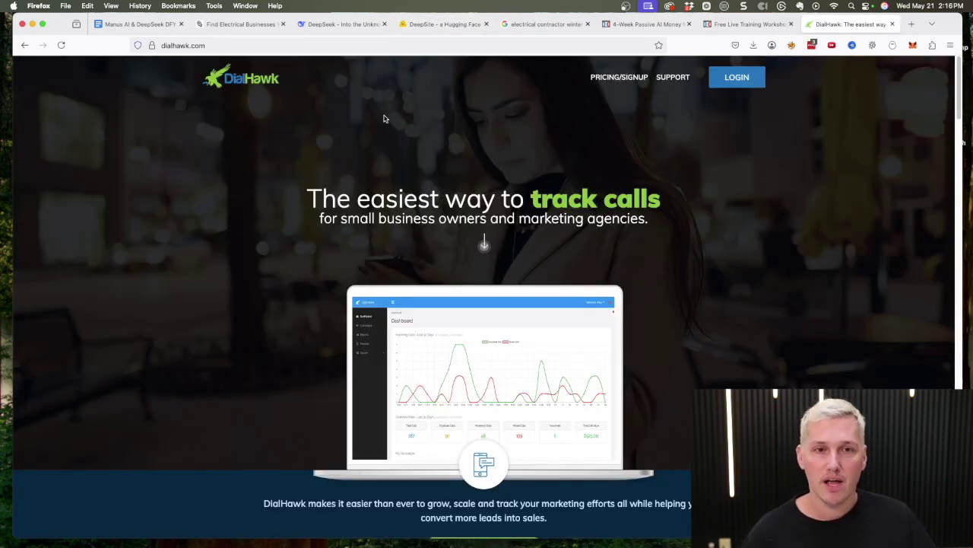
{"action": "scroll", "coordinate": [373, 302], "scroll_direction": "down", "scroll_amount": 5}
{"action": "scroll", "coordinate": [372, 302], "scroll_direction": "down", "scroll_amount": 15}
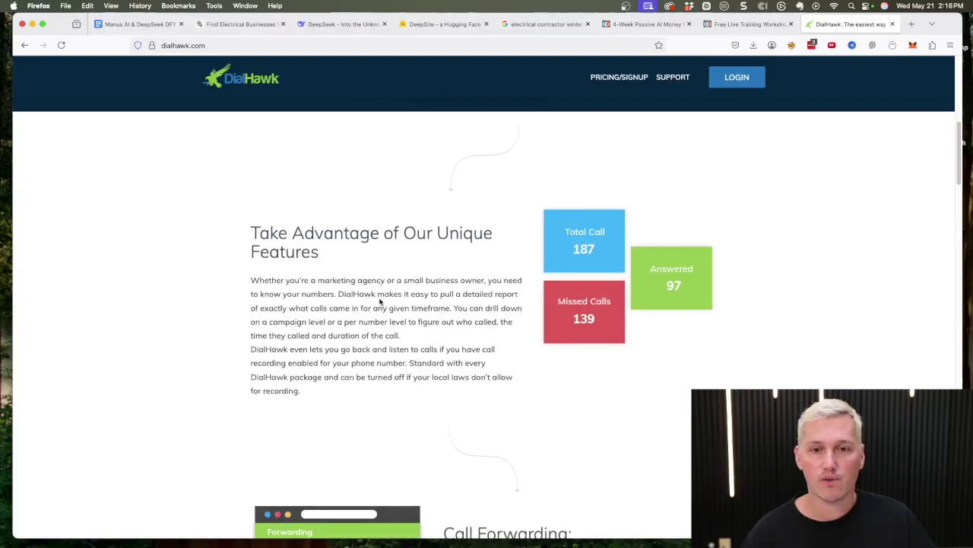
{"action": "scroll", "coordinate": [430, 357], "scroll_direction": "down", "scroll_amount": 15}
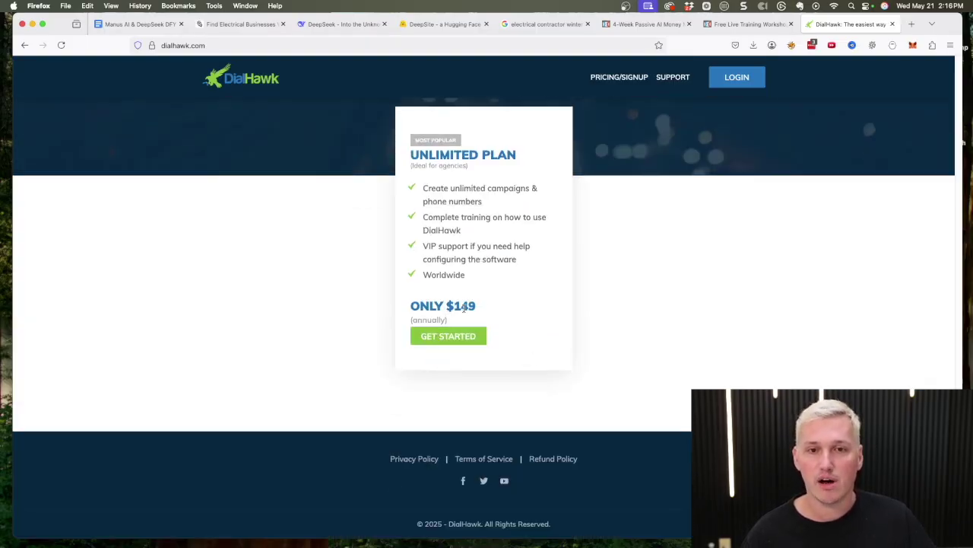
{"action": "scroll", "coordinate": [601, 200], "scroll_direction": "up", "scroll_amount": 8}
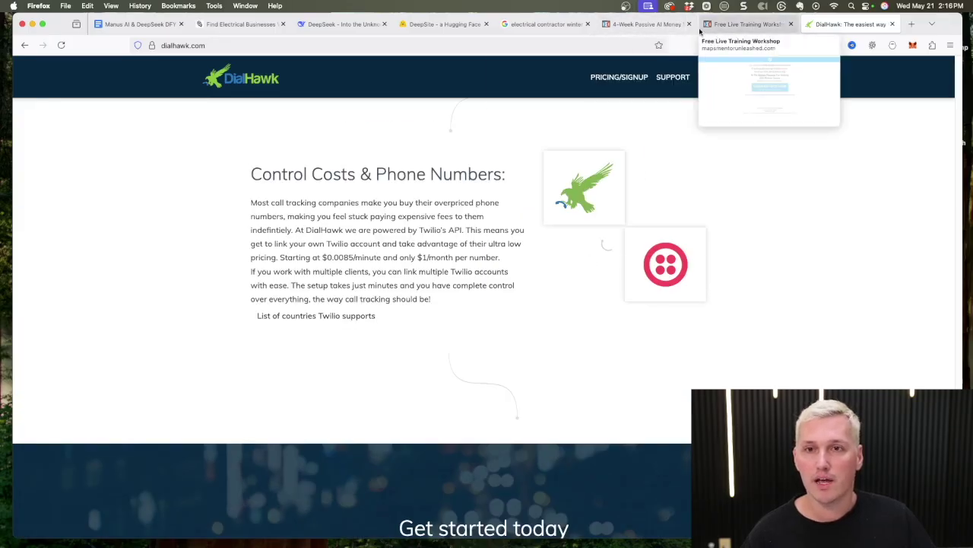
On the 4-Week Passive AI page, highlight the $54 price and the What You'll Get list
{"action": "left_click", "coordinate": [654, 24]}
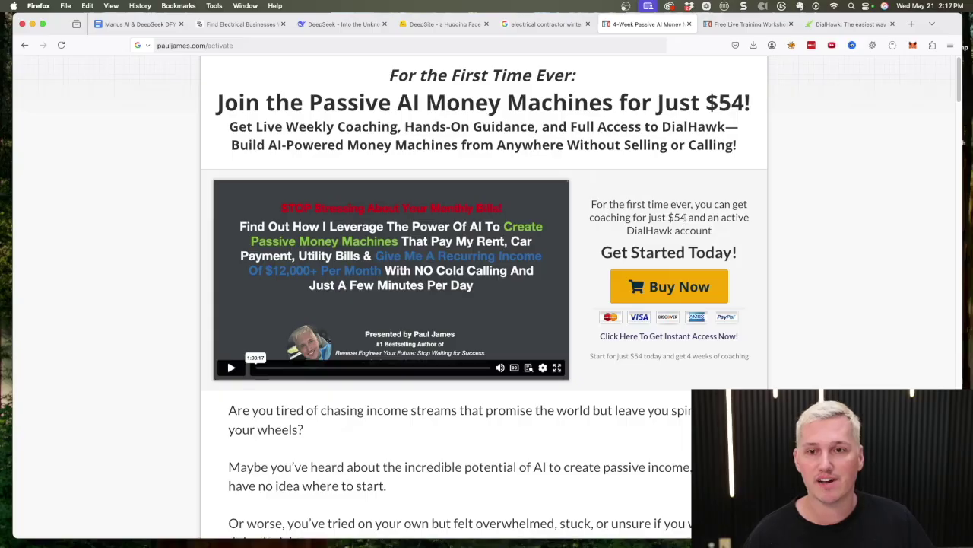
{"action": "left_click_drag", "start_coordinate": [686, 217], "coordinate": [658, 216]}
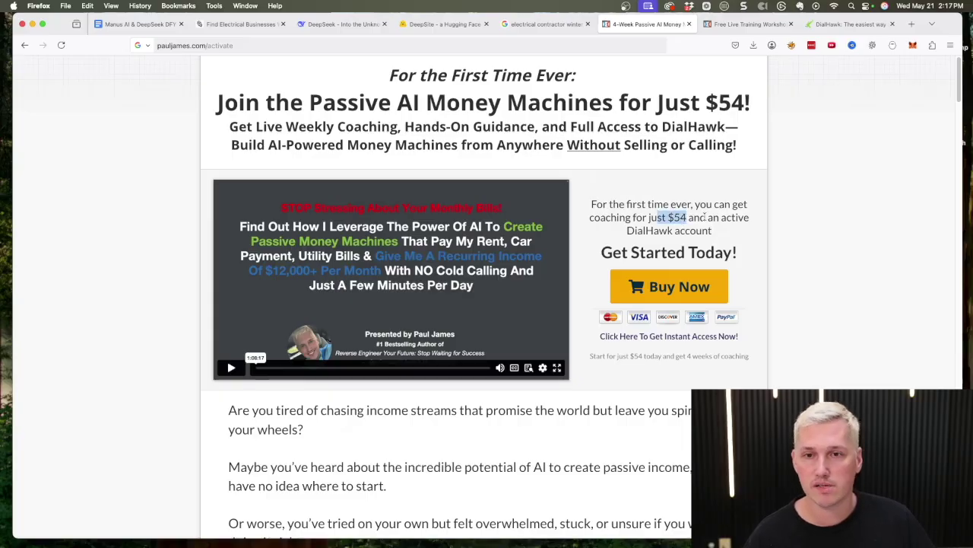
{"action": "scroll", "coordinate": [688, 213], "scroll_direction": "down", "scroll_amount": 10}
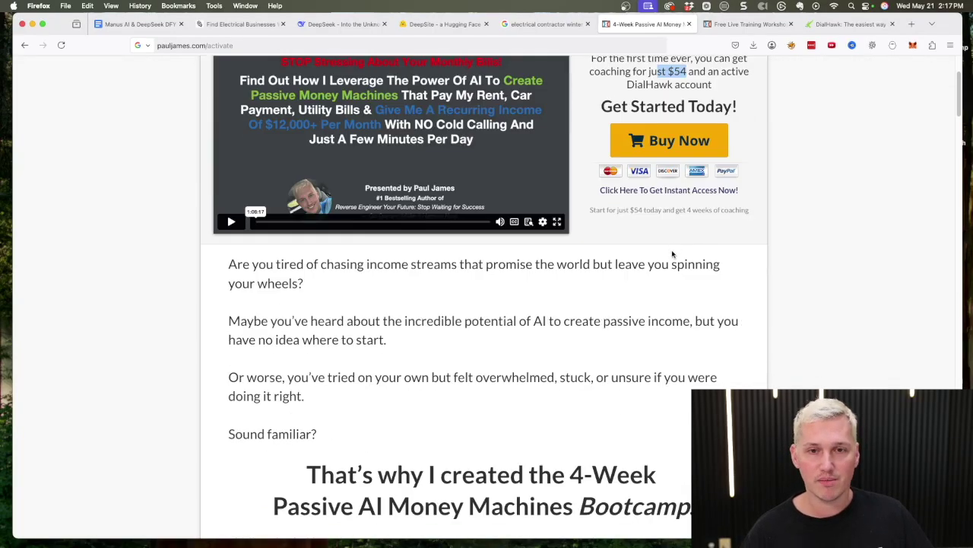
{"action": "scroll", "coordinate": [378, 264], "scroll_direction": "down", "scroll_amount": 2}
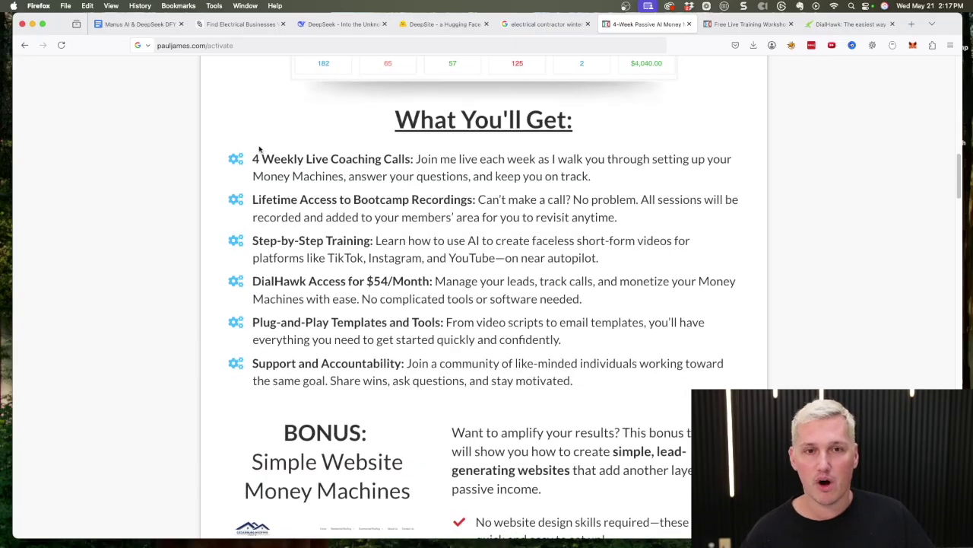
{"action": "mouse_move", "coordinate": [261, 152]}
{"action": "left_mouse_down"}
{"action": "mouse_move", "coordinate": [532, 341]}
{"action": "mouse_move", "coordinate": [574, 382]}
{"action": "mouse_move", "coordinate": [255, 241]}
{"action": "mouse_move", "coordinate": [273, 155]}
{"action": "left_mouse_up"}
{"action": "left_click", "coordinate": [605, 394]}
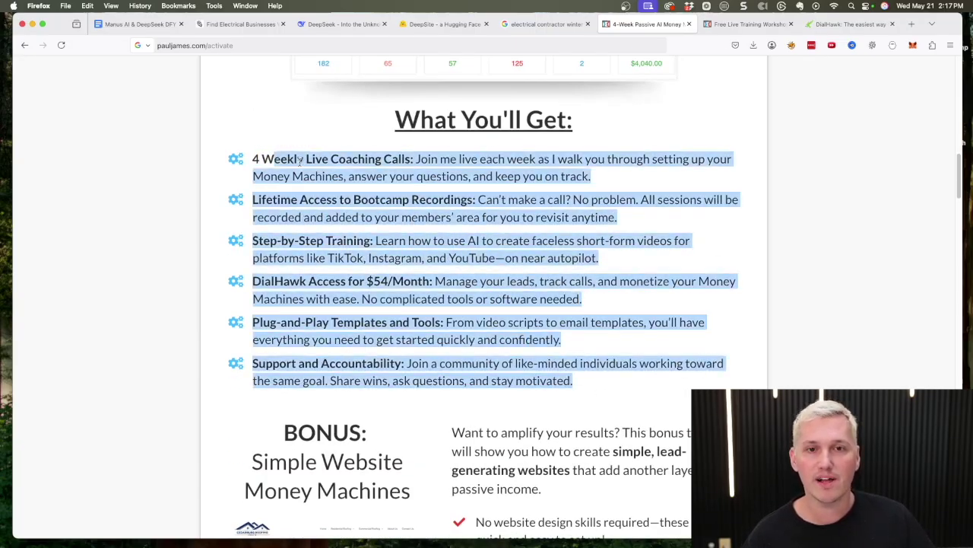
{"action": "left_click", "coordinate": [294, 161]}
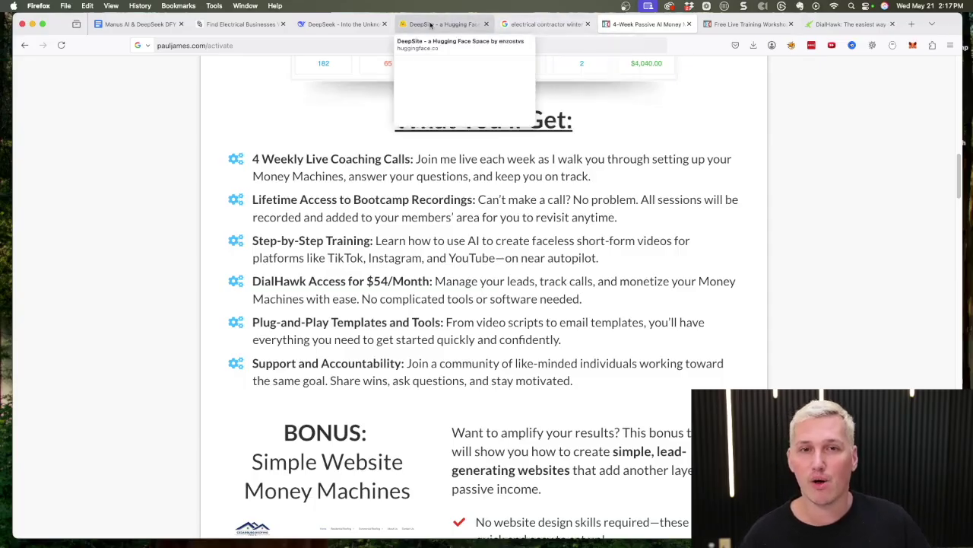
Submit the Solazzo Electrical Contractors website prompt in DeepSite, then return to the Google results
{"action": "left_click", "coordinate": [413, 25]}
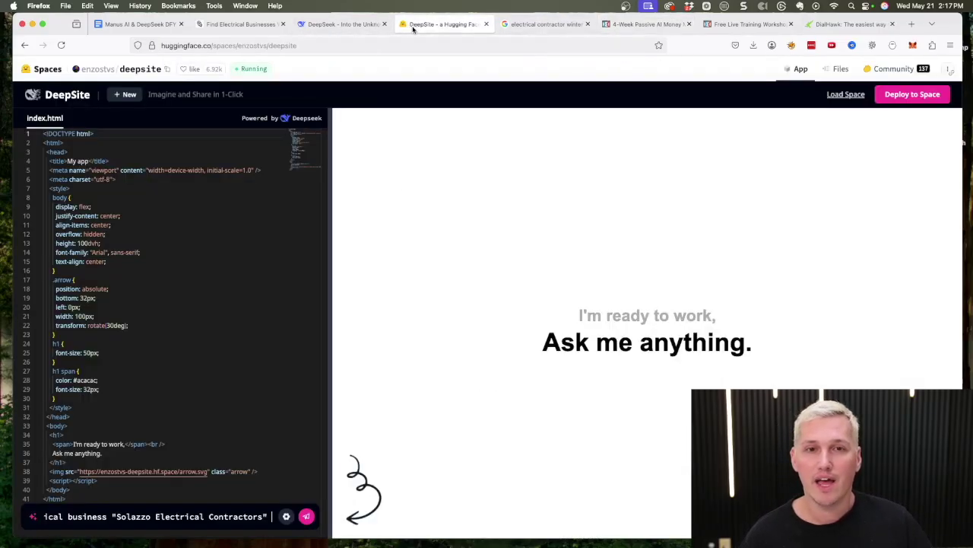
{"action": "left_click", "coordinate": [307, 517]}
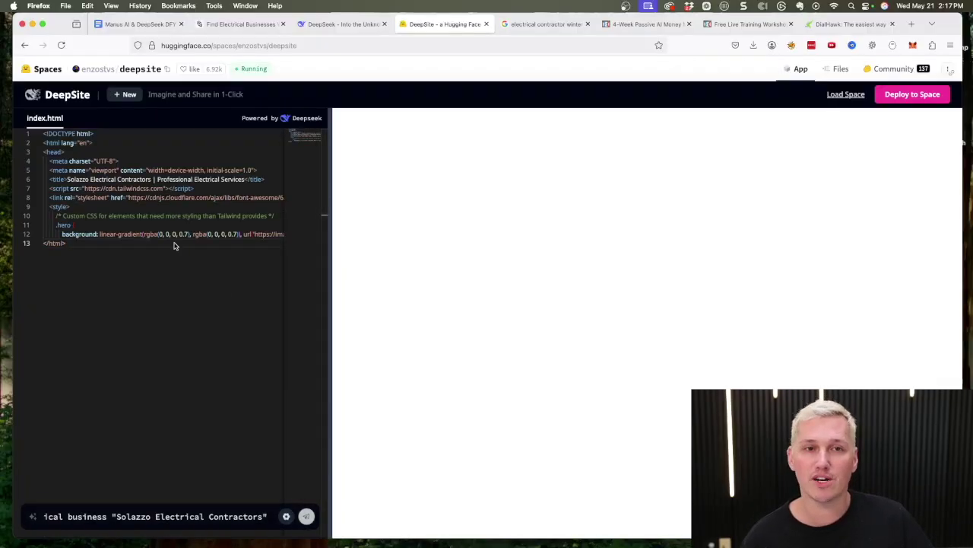
{"action": "left_click", "coordinate": [546, 24]}
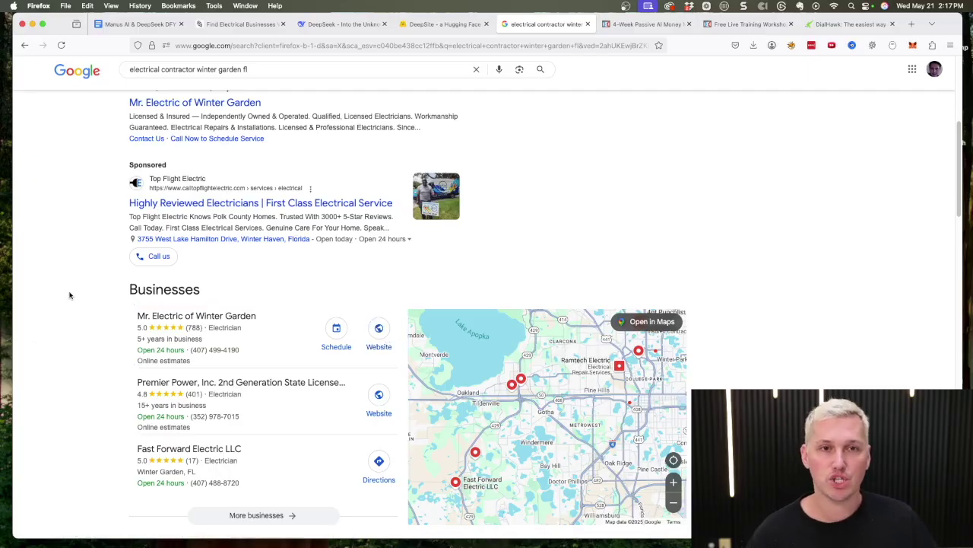
Copy the GBP audit prompt from the prompts document and paste it into DeepSeek
{"action": "left_click", "coordinate": [236, 24]}
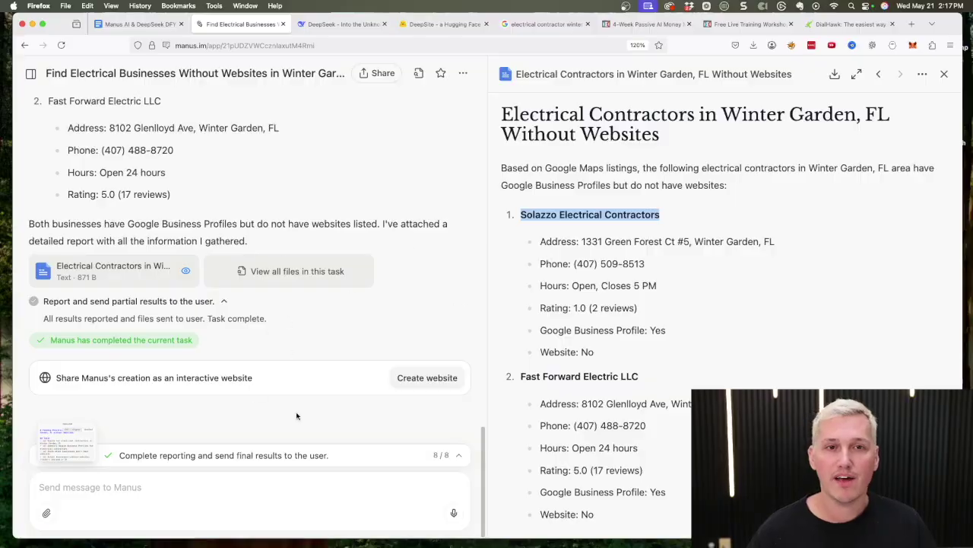
{"action": "key", "text": "ctrl+Tab"}
{"action": "left_click", "coordinate": [156, 23]}
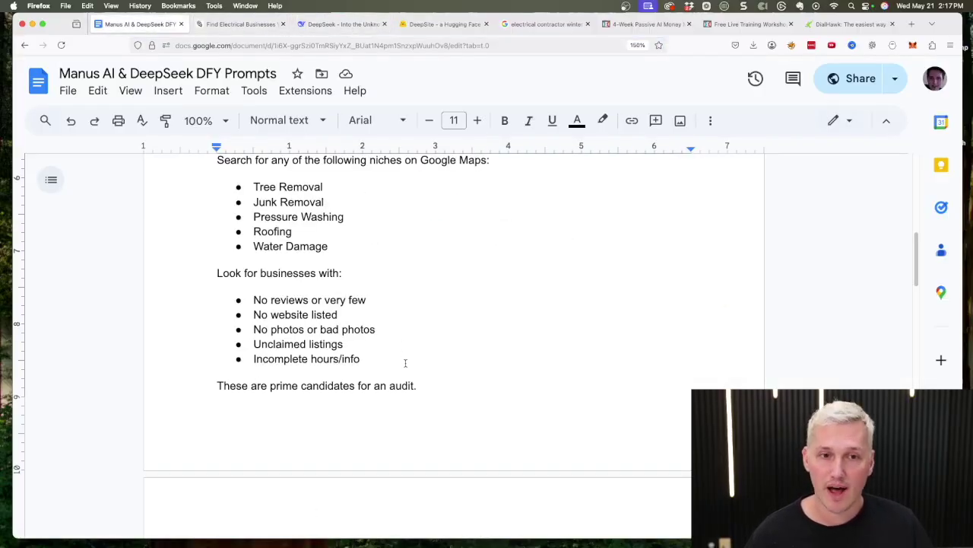
{"action": "scroll", "coordinate": [405, 364], "scroll_direction": "up", "scroll_amount": 5}
{"action": "scroll", "coordinate": [271, 301], "scroll_direction": "down", "scroll_amount": 10}
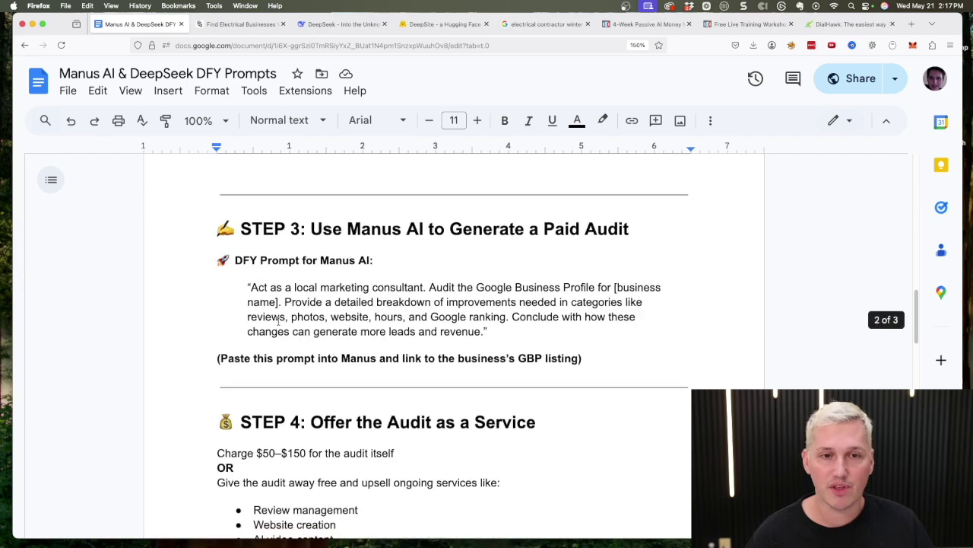
{"action": "left_click_drag", "start_coordinate": [251, 287], "coordinate": [480, 327]}
{"action": "right_click", "coordinate": [477, 321]}
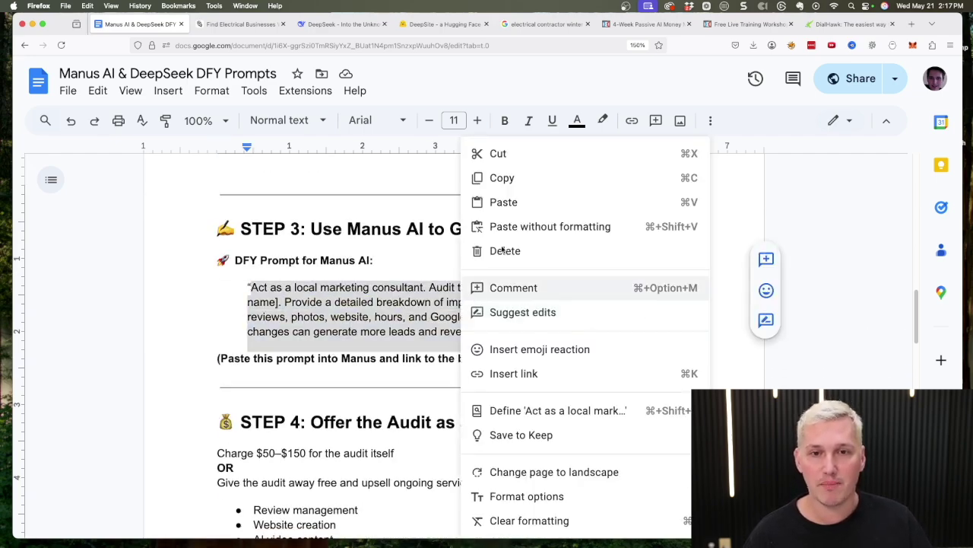
{"action": "left_click", "coordinate": [504, 191]}
{"action": "left_click", "coordinate": [360, 29]}
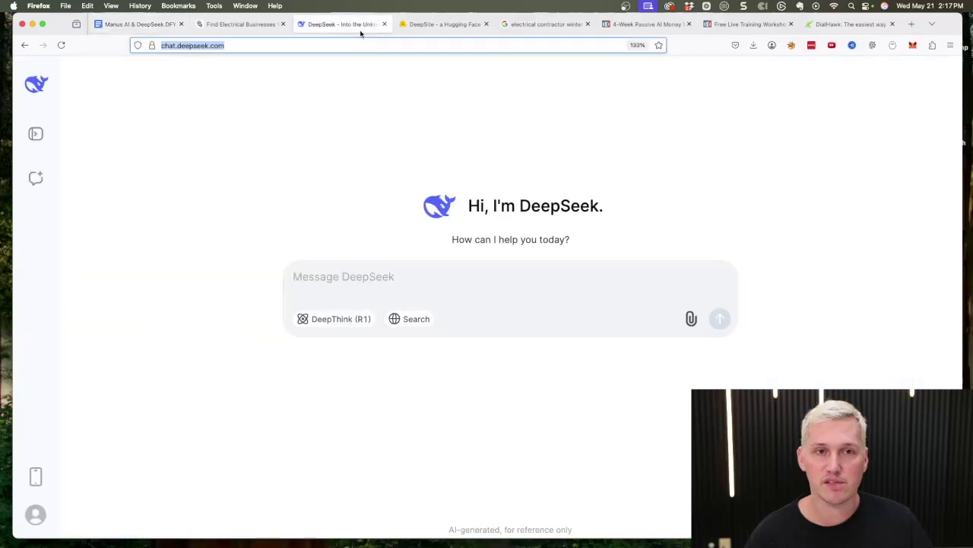
{"action": "right_click", "coordinate": [349, 281]}
{"action": "left_click", "coordinate": [387, 331]}
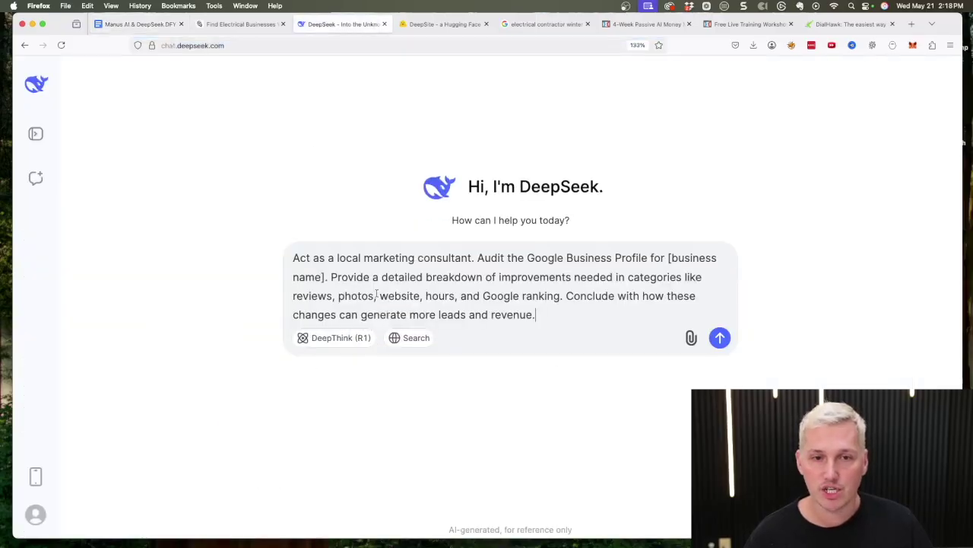
Replace [business name] with 'Solazzo Electrical Contractors in Winter Garden FL' and send the prompt
{"action": "left_click", "coordinate": [137, 24]}
{"action": "scroll", "coordinate": [387, 355], "scroll_direction": "up", "scroll_amount": 10}
{"action": "left_click", "coordinate": [240, 24]}
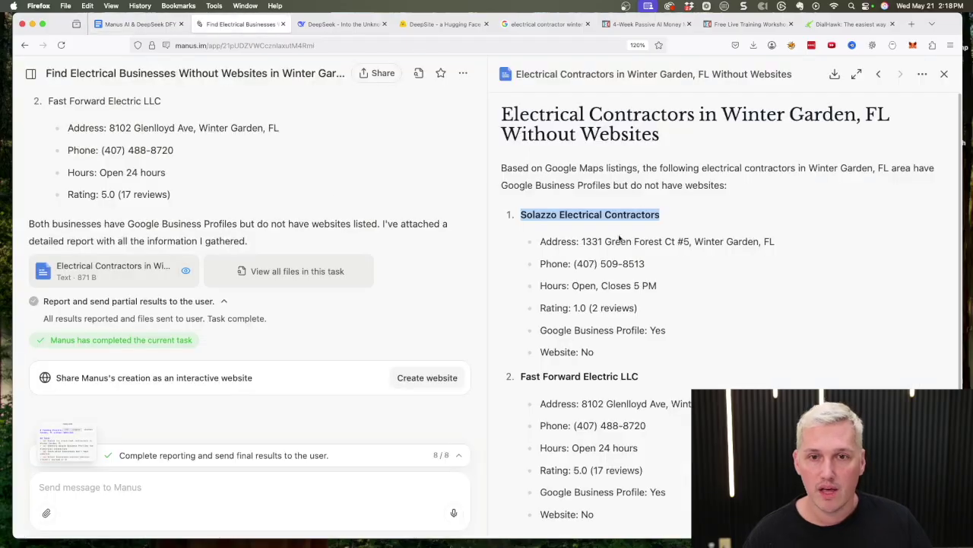
{"action": "right_click", "coordinate": [624, 217]}
{"action": "left_click", "coordinate": [636, 222]}
{"action": "left_click", "coordinate": [346, 24]}
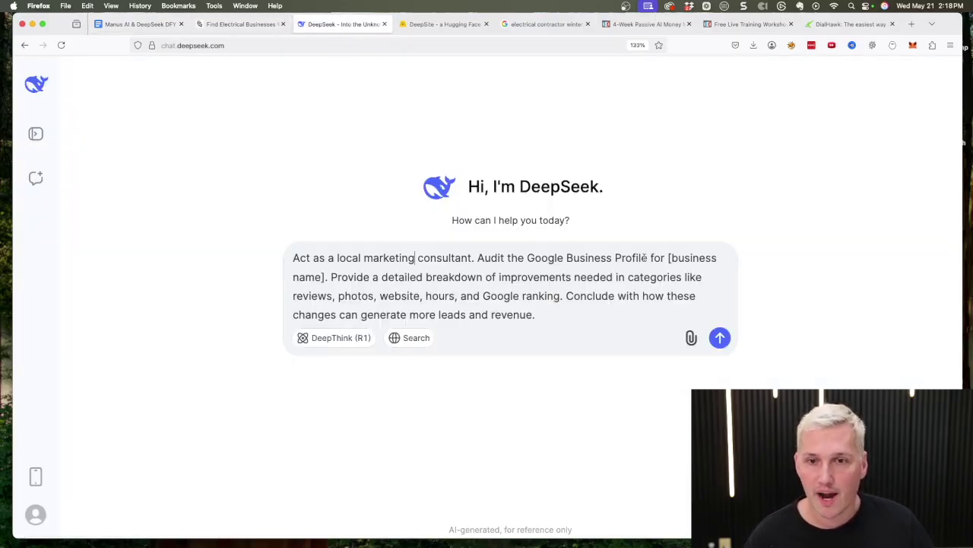
{"action": "left_click_drag", "start_coordinate": [669, 257], "coordinate": [325, 277]}
{"action": "right_click", "coordinate": [319, 277]}
{"action": "left_click", "coordinate": [327, 330]}
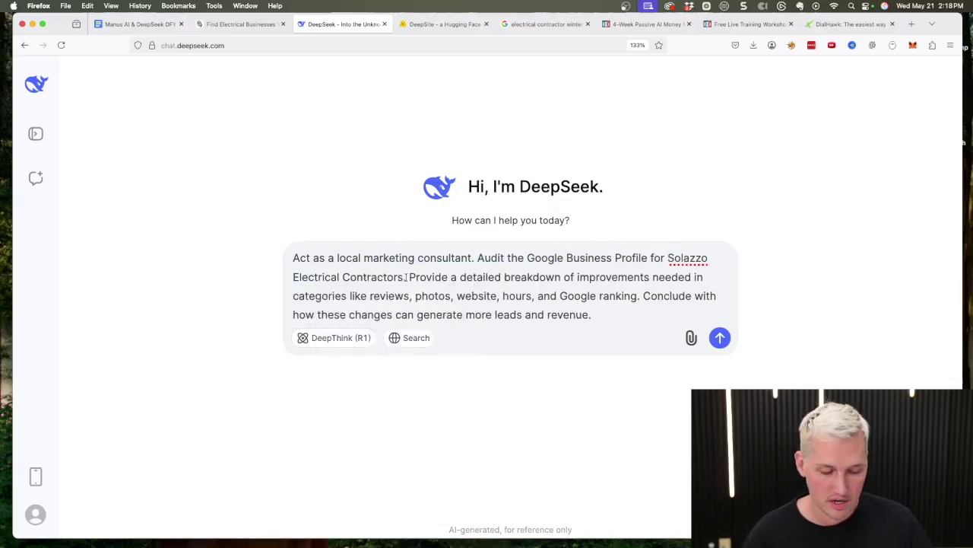
{"action": "type", "text": "in Winter "}
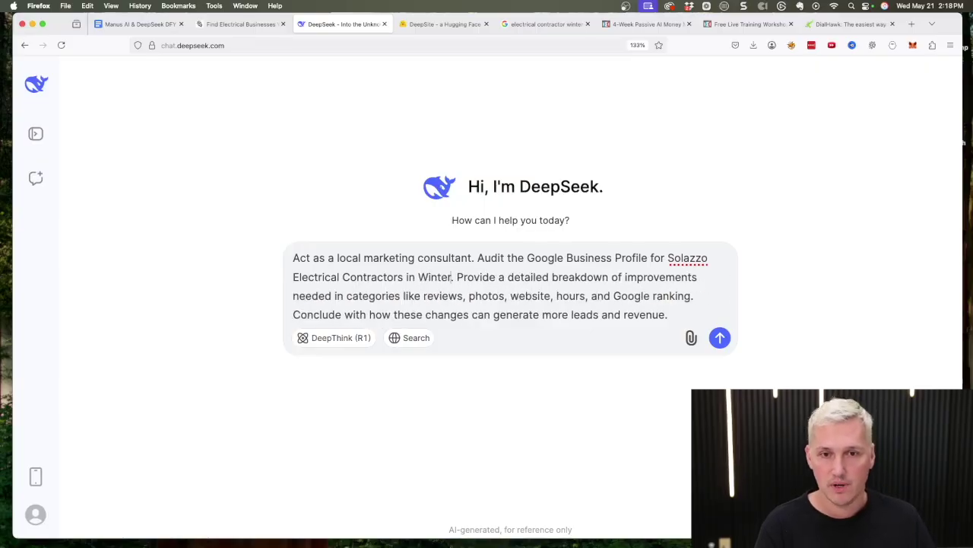
{"action": "type", "text": "Garden FL"}
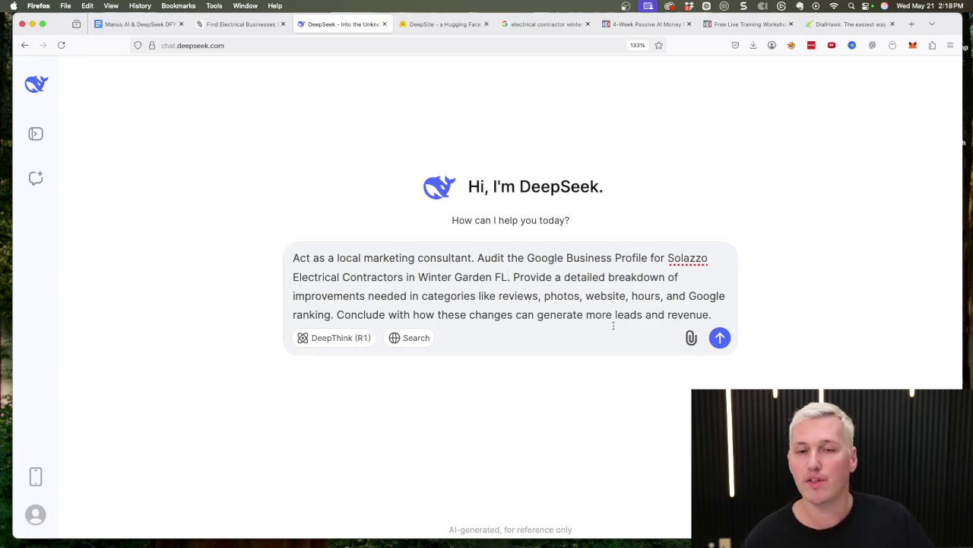
{"action": "left_click", "coordinate": [720, 338]}
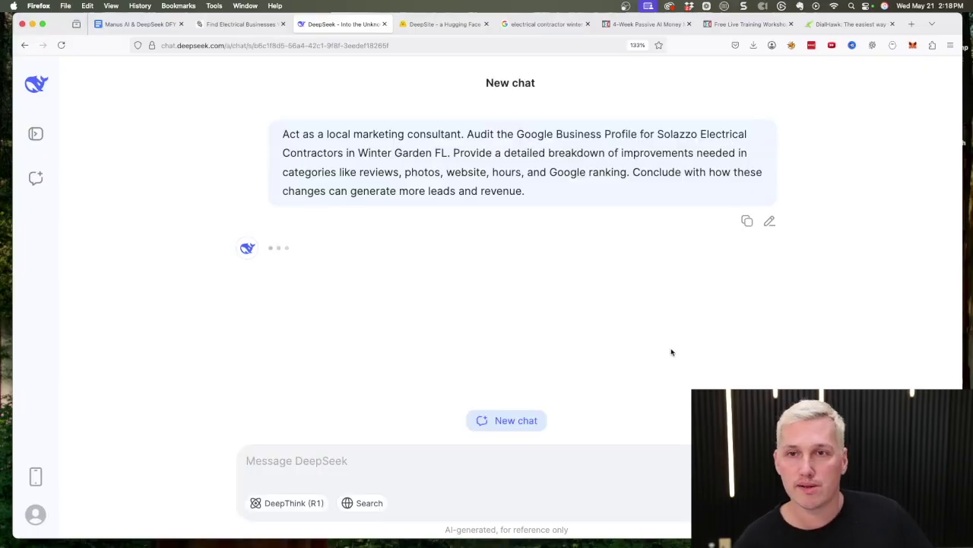
Glance at DialHawk, then highlight 'Electrical Repair Service' in DeepSeek's category audit
{"action": "left_click", "coordinate": [829, 26]}
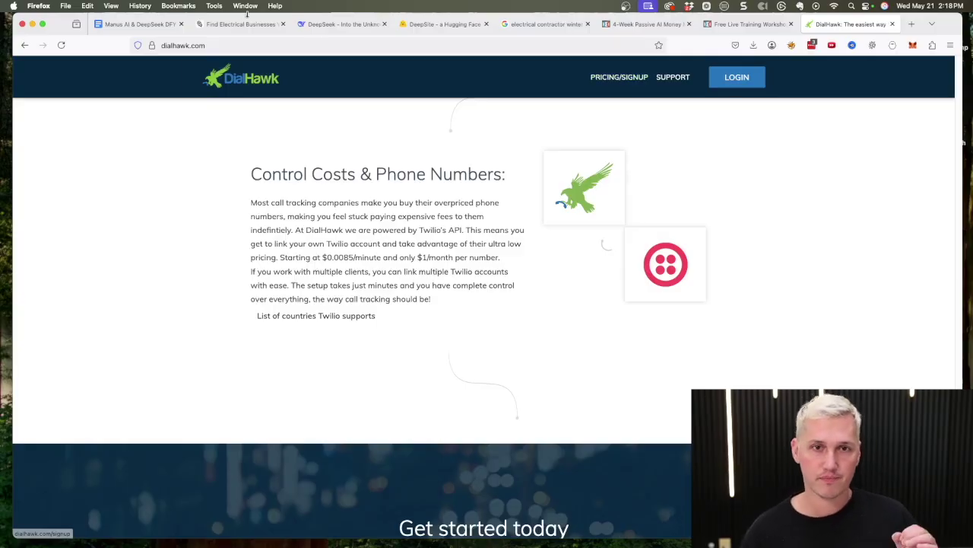
{"action": "left_click", "coordinate": [340, 24]}
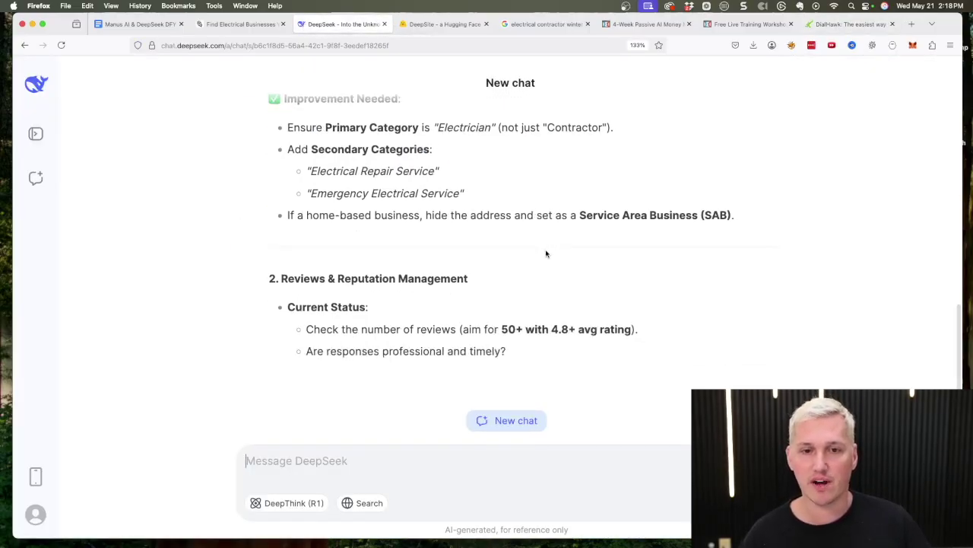
{"action": "scroll", "coordinate": [544, 251], "scroll_direction": "up", "scroll_amount": 5}
{"action": "scroll", "coordinate": [546, 247], "scroll_direction": "down", "scroll_amount": 4}
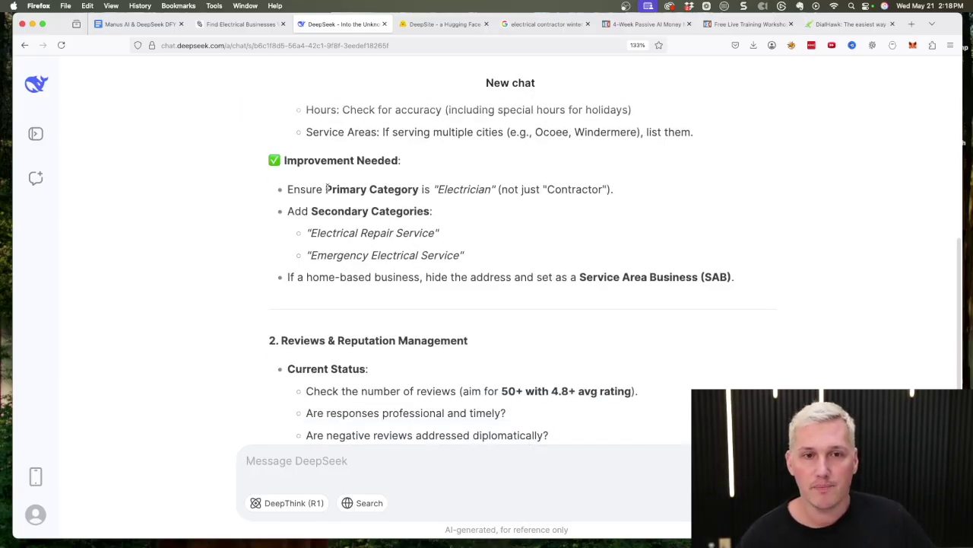
{"action": "scroll", "coordinate": [327, 187], "scroll_direction": "down", "scroll_amount": 4}
{"action": "scroll", "coordinate": [330, 196], "scroll_direction": "up", "scroll_amount": 2}
{"action": "left_click_drag", "start_coordinate": [311, 174], "coordinate": [435, 173]}
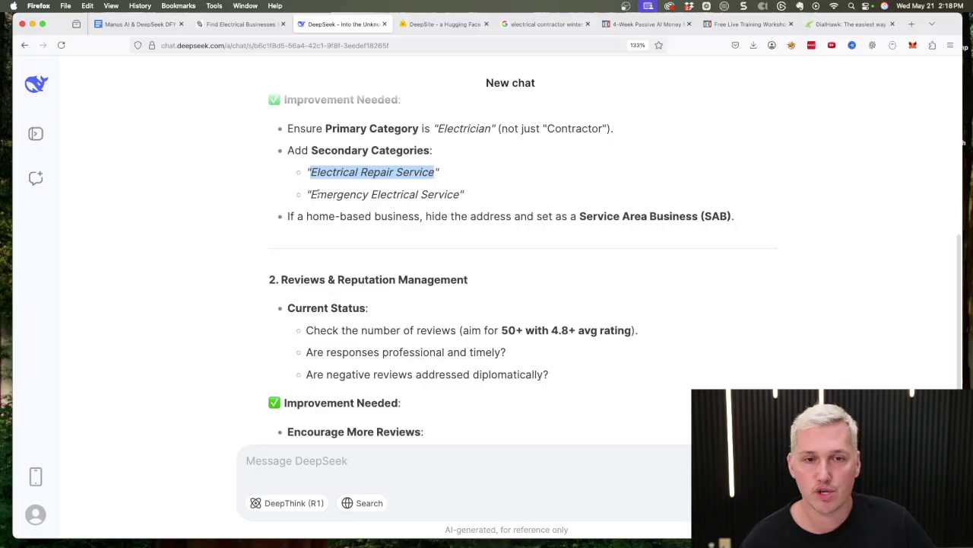
{"action": "left_click_drag", "start_coordinate": [312, 194], "coordinate": [461, 193]}
Scroll to the photos section and highlight the branded uniforms suggestion
{"action": "scroll", "coordinate": [461, 196], "scroll_direction": "down", "scroll_amount": 4}
{"action": "scroll", "coordinate": [460, 199], "scroll_direction": "down", "scroll_amount": 4}
{"action": "scroll", "coordinate": [475, 251], "scroll_direction": "up", "scroll_amount": 3}
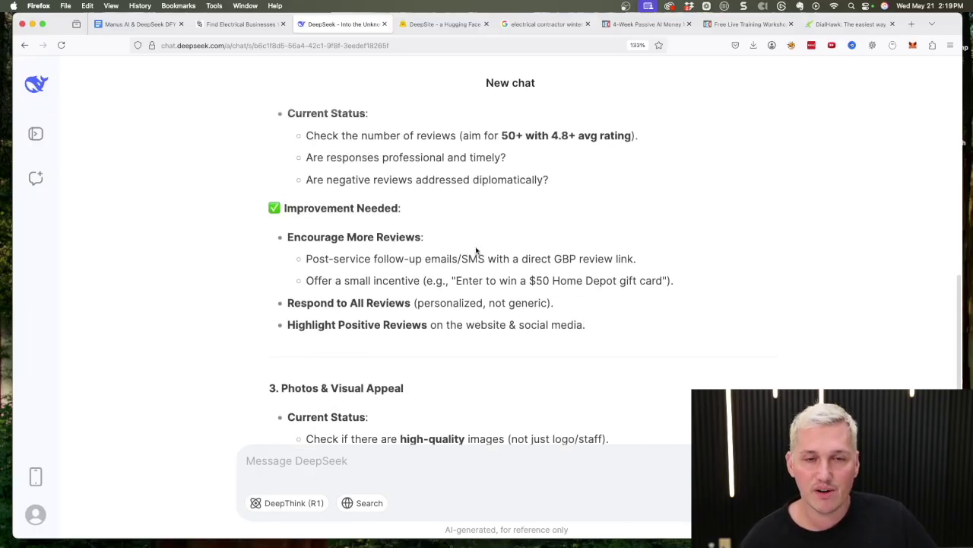
{"action": "scroll", "coordinate": [382, 169], "scroll_direction": "down", "scroll_amount": 8}
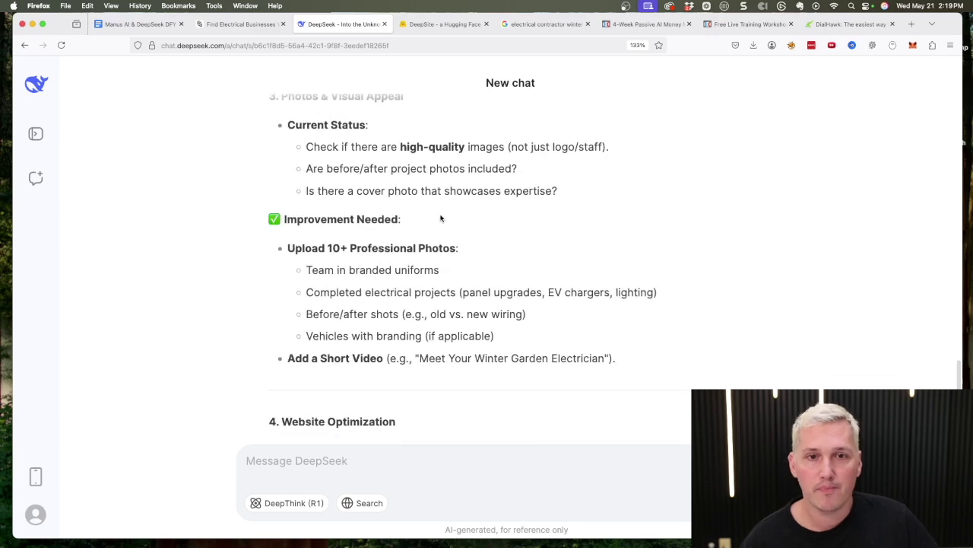
{"action": "scroll", "coordinate": [382, 216], "scroll_direction": "down", "scroll_amount": 5}
{"action": "scroll", "coordinate": [347, 168], "scroll_direction": "up", "scroll_amount": 2}
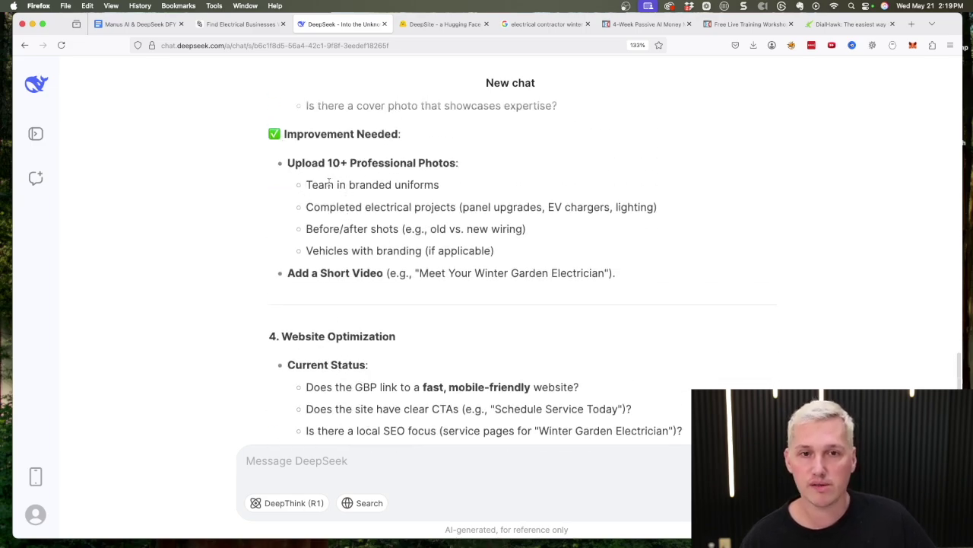
{"action": "left_click_drag", "start_coordinate": [312, 186], "coordinate": [366, 187]}
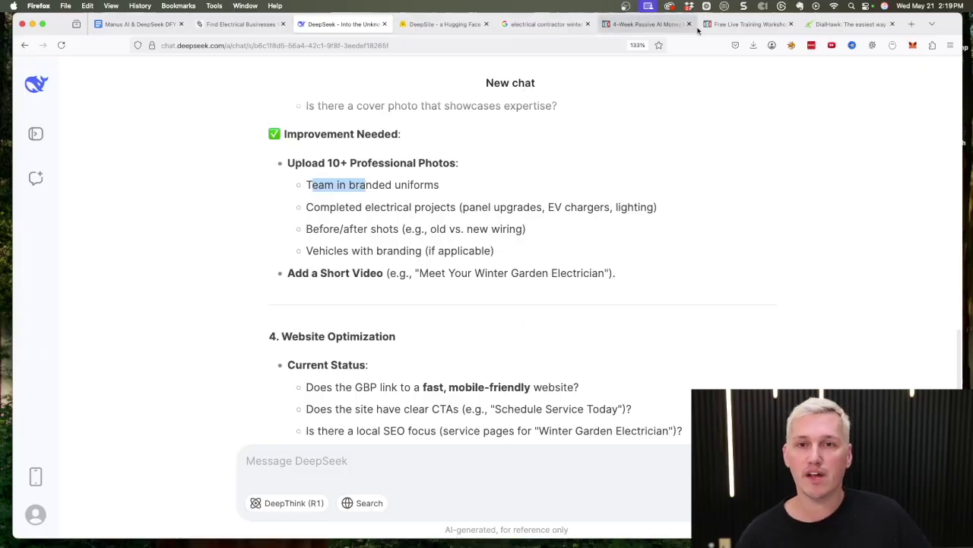
{"action": "left_click", "coordinate": [747, 24]}
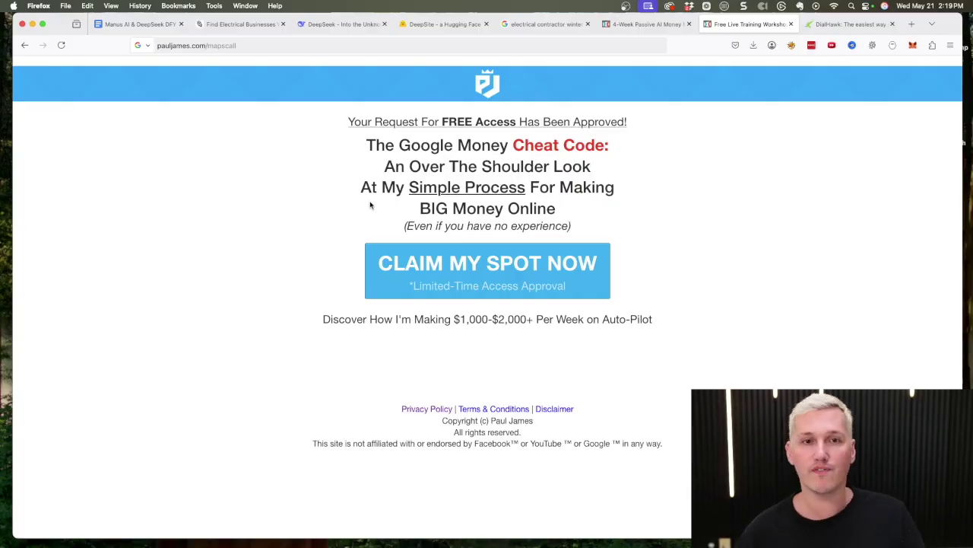
{"action": "left_click", "coordinate": [359, 24]}
{"action": "scroll", "coordinate": [470, 373], "scroll_direction": "down", "scroll_amount": 10}
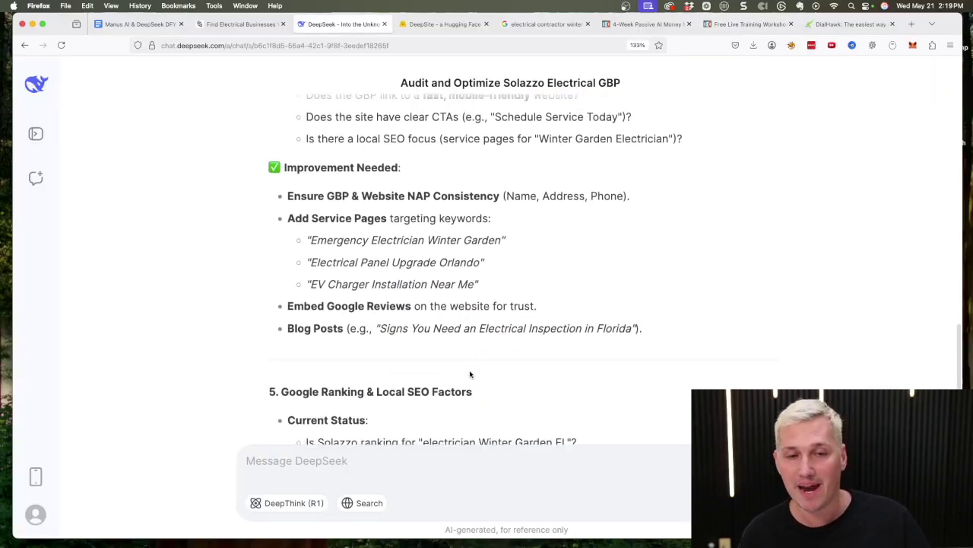
{"action": "scroll", "coordinate": [471, 368], "scroll_direction": "down", "scroll_amount": 2}
{"action": "scroll", "coordinate": [475, 359], "scroll_direction": "down", "scroll_amount": 1}
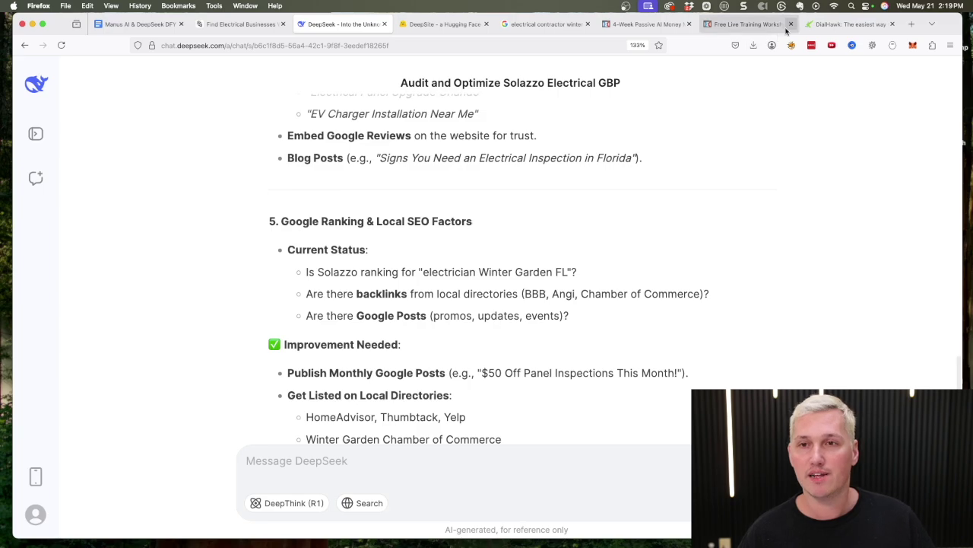
{"action": "mouse_move", "coordinate": [812, 28]}
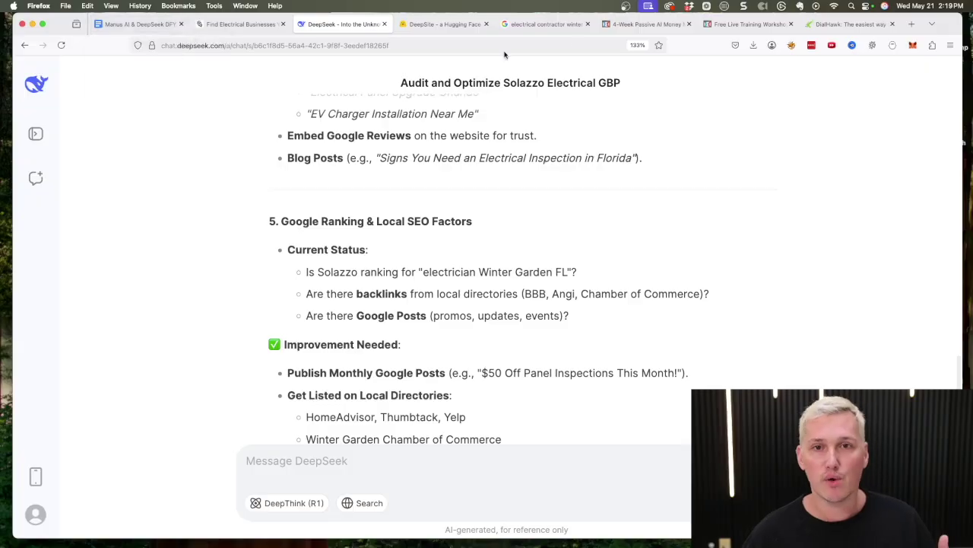
{"action": "left_click", "coordinate": [547, 24]}
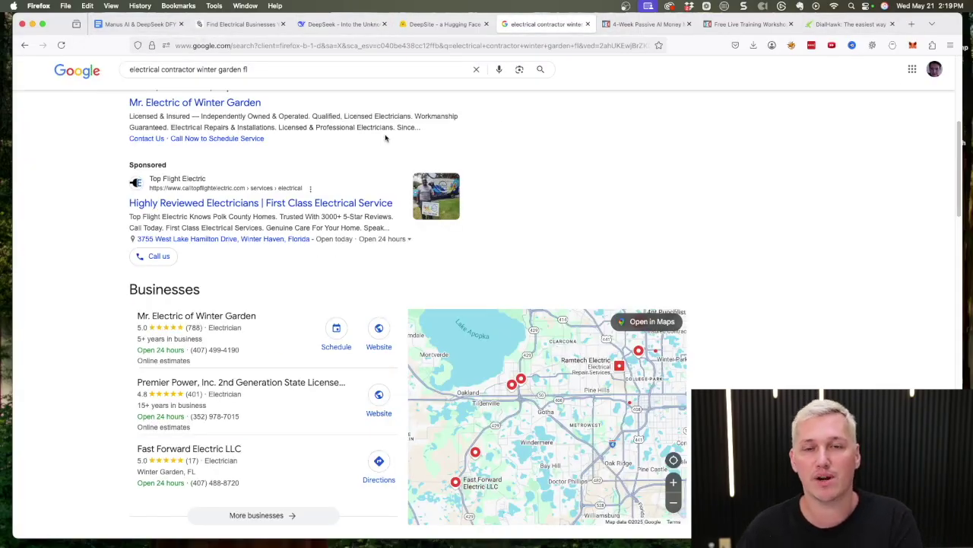
{"action": "mouse_move", "coordinate": [445, 30]}
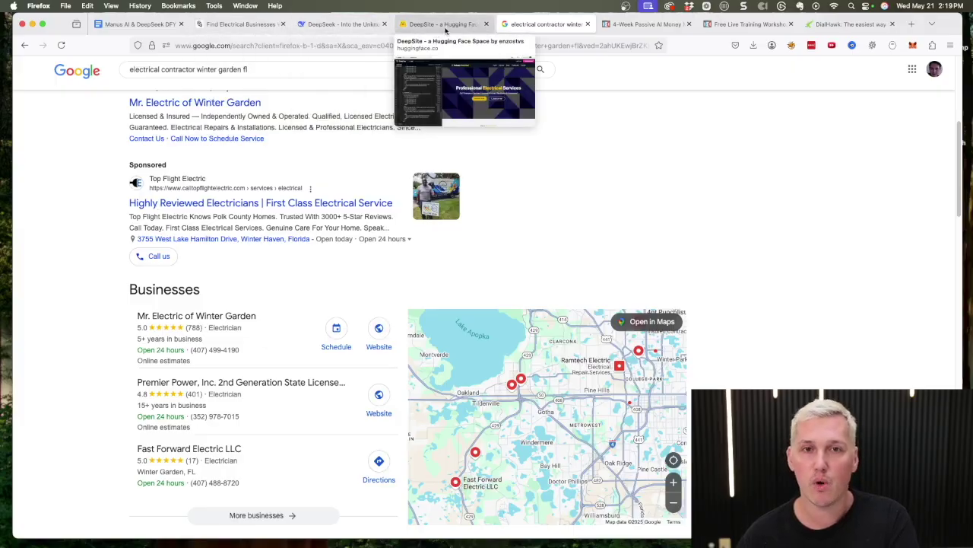
{"action": "left_click", "coordinate": [339, 24]}
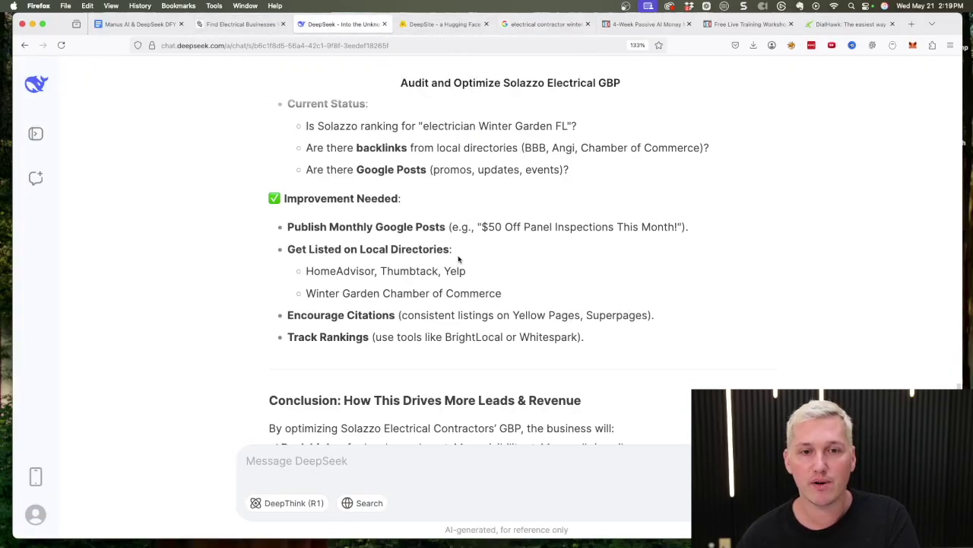
{"action": "left_click_drag", "start_coordinate": [287, 199], "coordinate": [453, 219]}
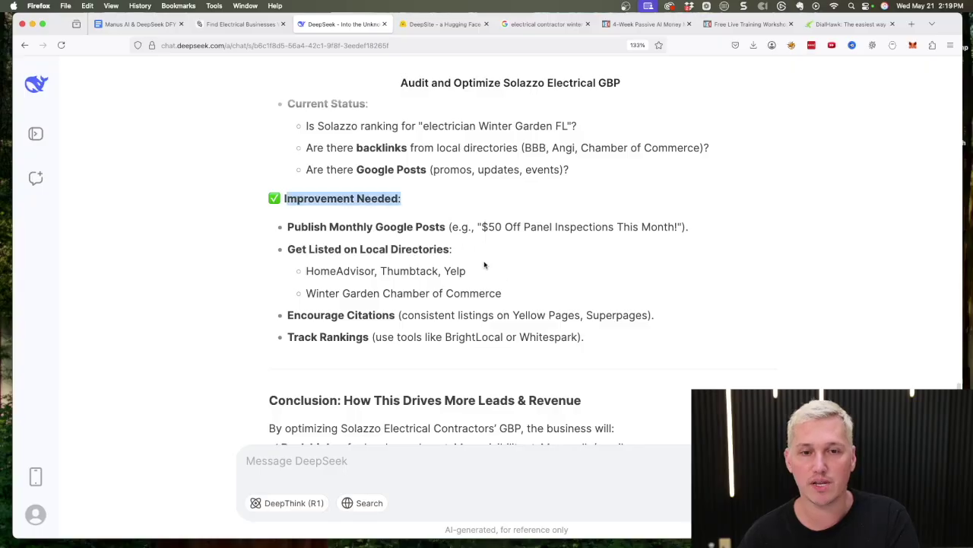
{"action": "scroll", "coordinate": [484, 265], "scroll_direction": "down", "scroll_amount": 10}
{"action": "scroll", "coordinate": [490, 267], "scroll_direction": "up", "scroll_amount": 3}
{"action": "scroll", "coordinate": [490, 268], "scroll_direction": "down", "scroll_amount": 3}
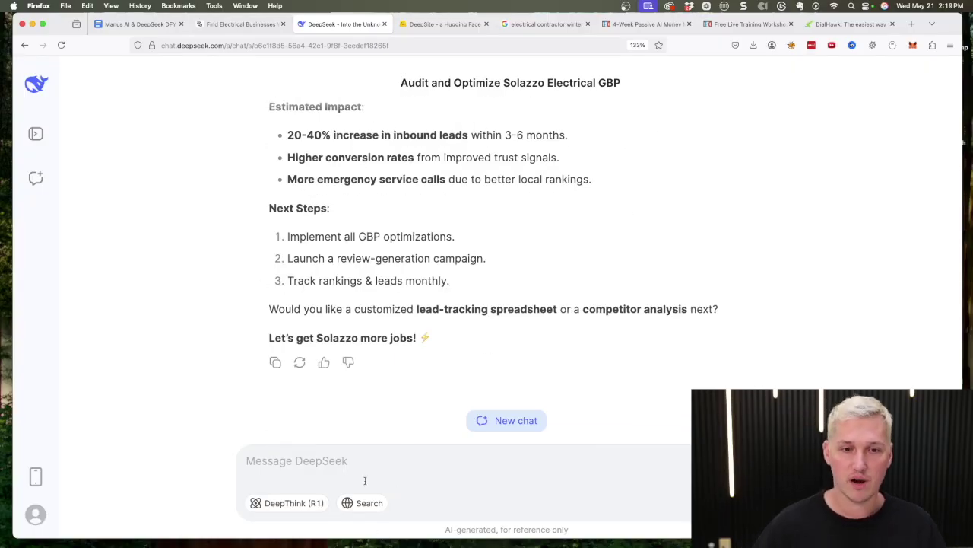
Ask DeepSeek to compile the audit into a business-owner document, then scroll the prompts guide to STEP 3
{"action": "type", "text": "can you compile this into a d"}
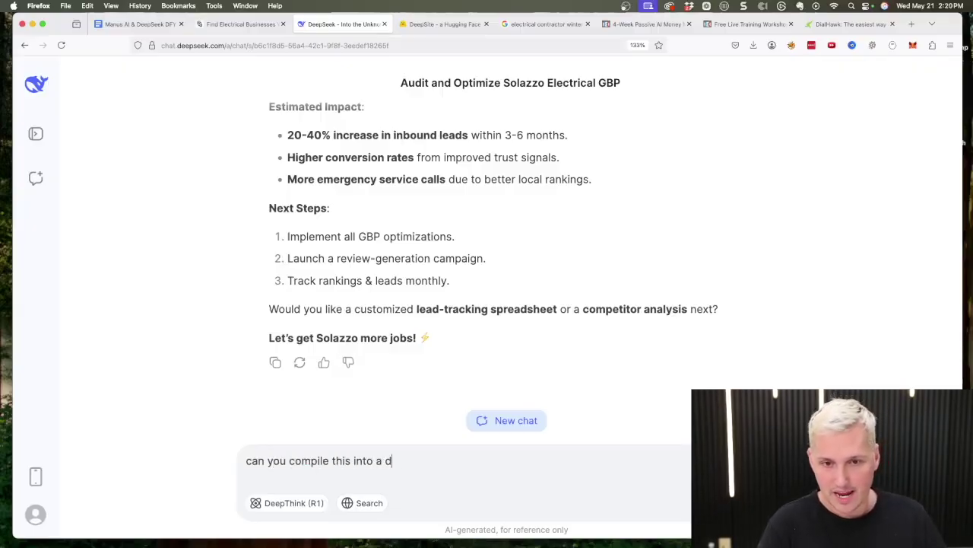
{"action": "type", "text": "ocument l"}
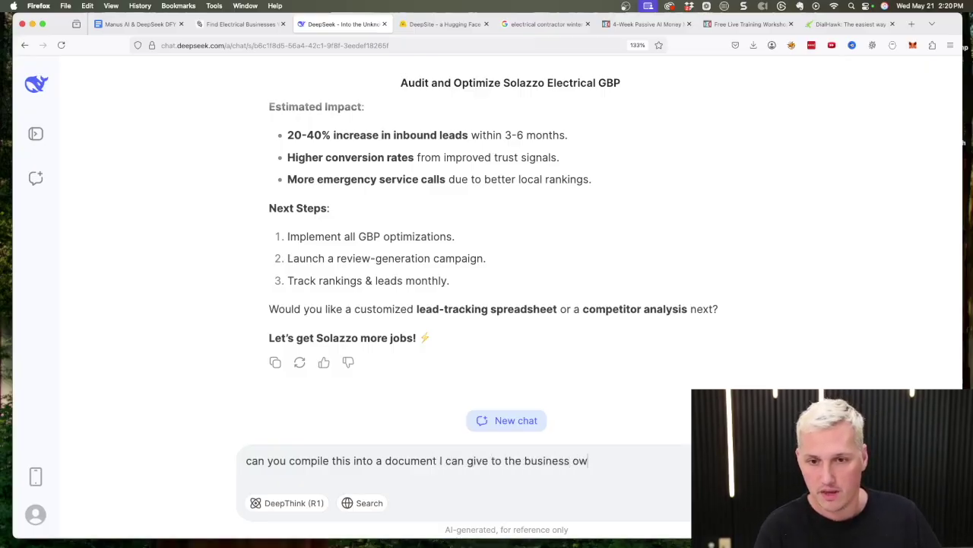
{"action": "type", "text": "ner"}
{"action": "key", "text": "Return"}
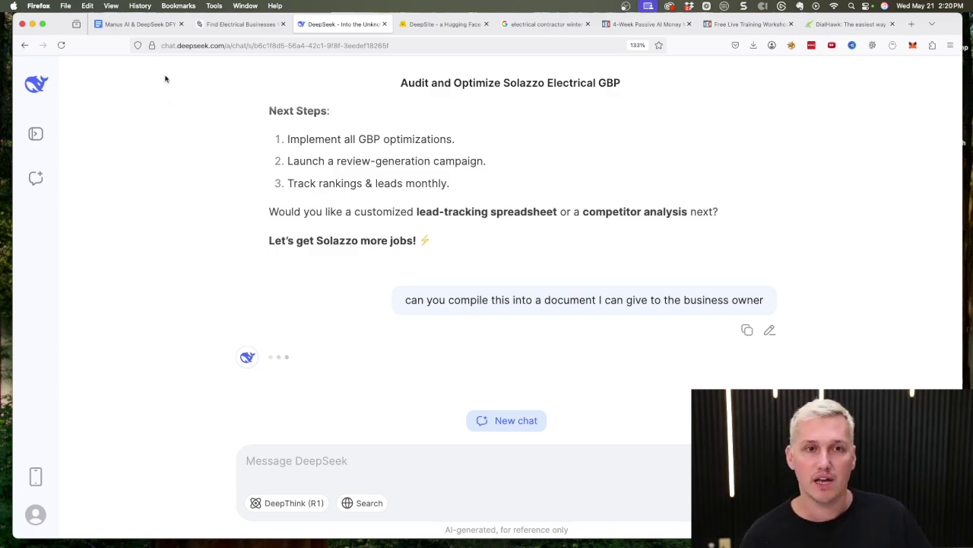
{"action": "left_click", "coordinate": [152, 24]}
{"action": "scroll", "coordinate": [461, 362], "scroll_direction": "down", "scroll_amount": 10}
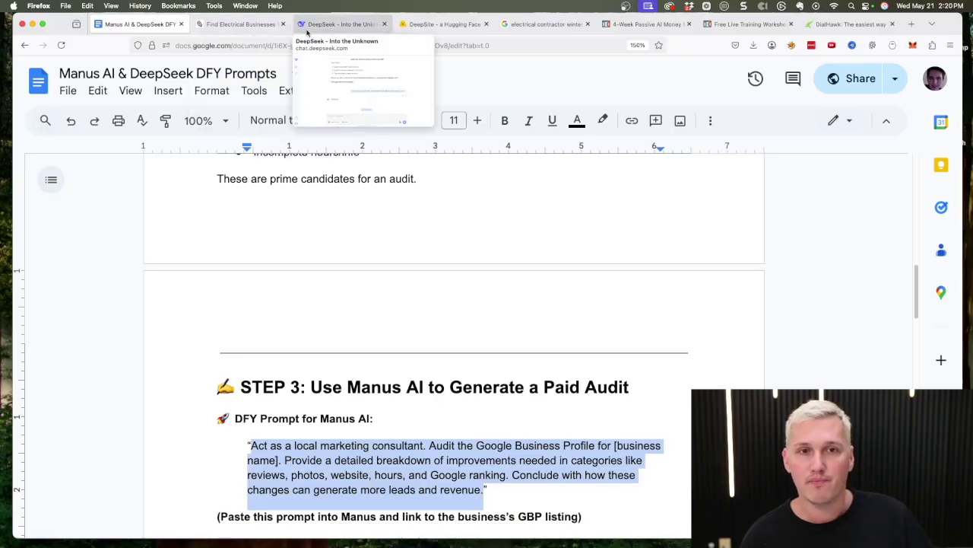
Let DeepSeek write the owner-ready audit document, then return to the Manus report
{"action": "left_click", "coordinate": [339, 23]}
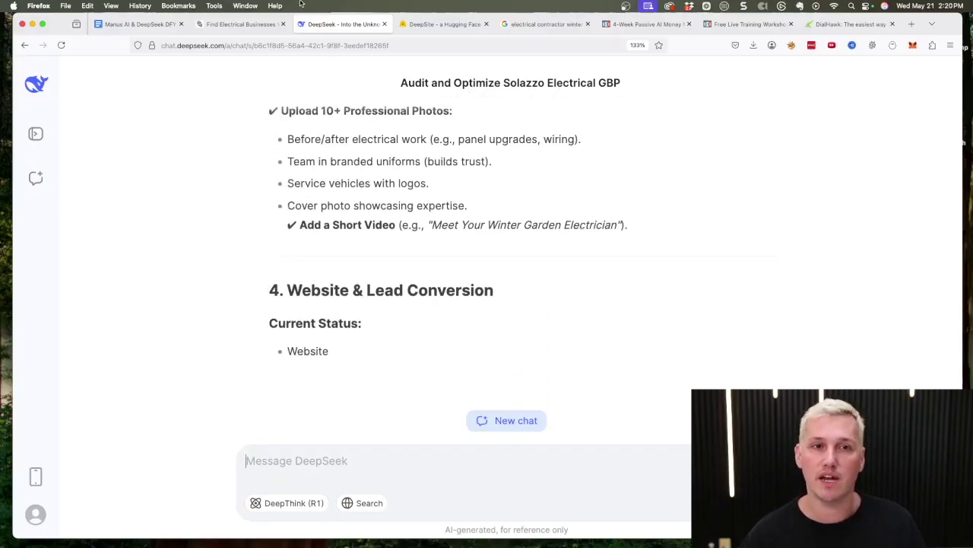
{"action": "key", "text": "ctrl+shift+Tab"}
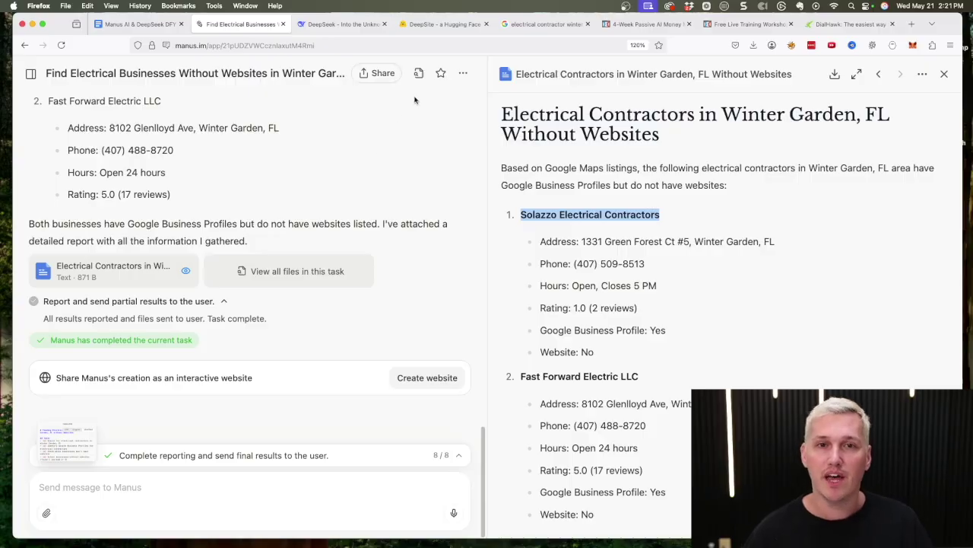
Switch to the DeepSite tab to watch the Solazzo Electrical website being generated
{"action": "left_click", "coordinate": [438, 25]}
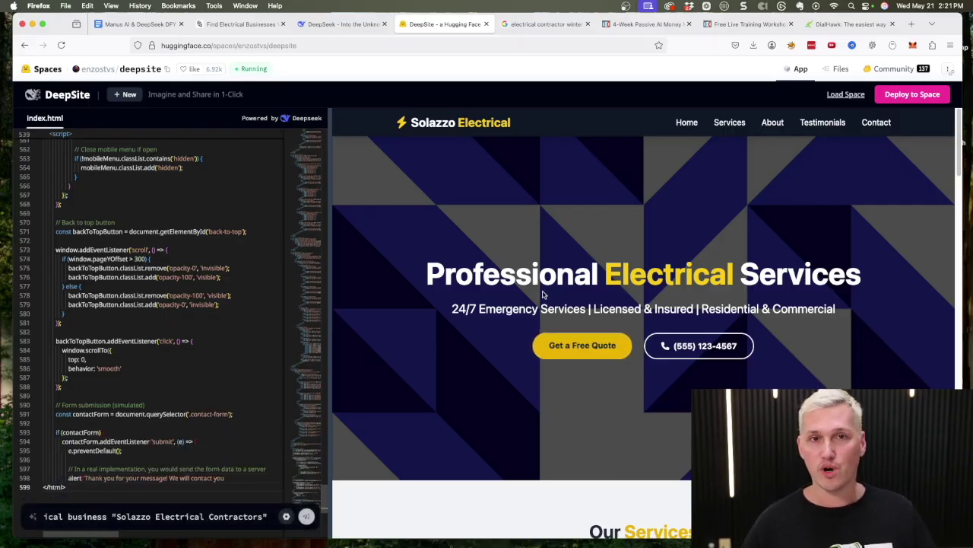
Scroll down through the generated Solazzo Electrical site past Our Services, then back up to the hero
{"action": "scroll", "coordinate": [619, 304], "scroll_direction": "down", "scroll_amount": 10}
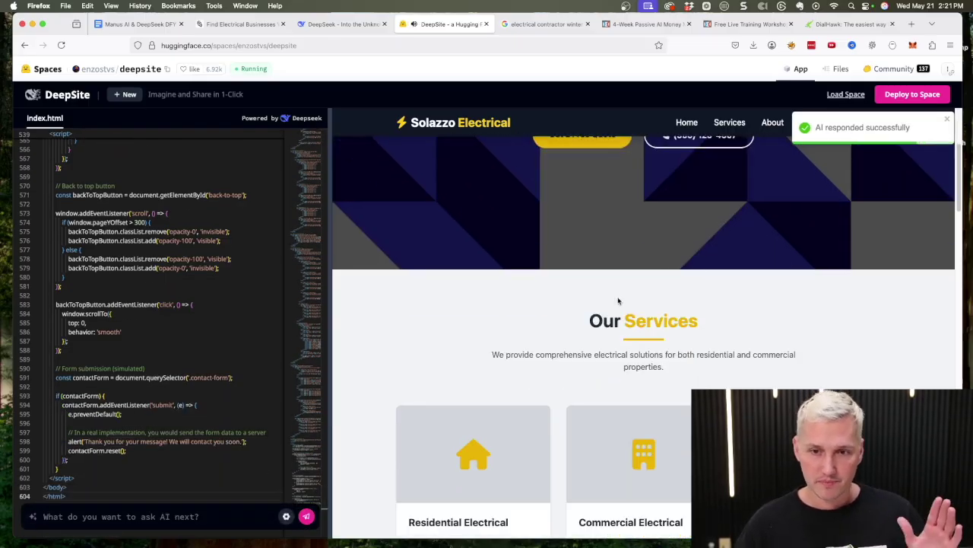
{"action": "scroll", "coordinate": [625, 323], "scroll_direction": "down", "scroll_amount": 5}
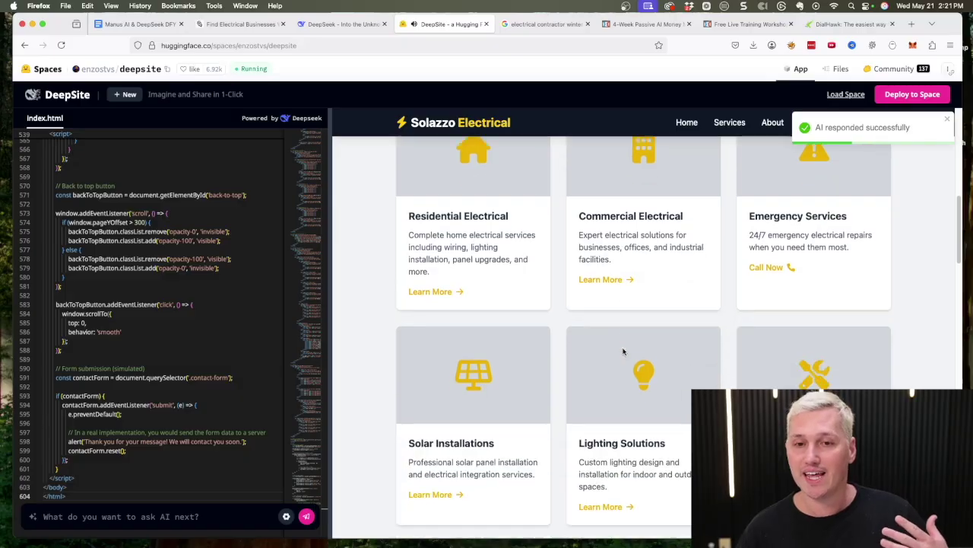
{"action": "scroll", "coordinate": [658, 375], "scroll_direction": "down", "scroll_amount": 5}
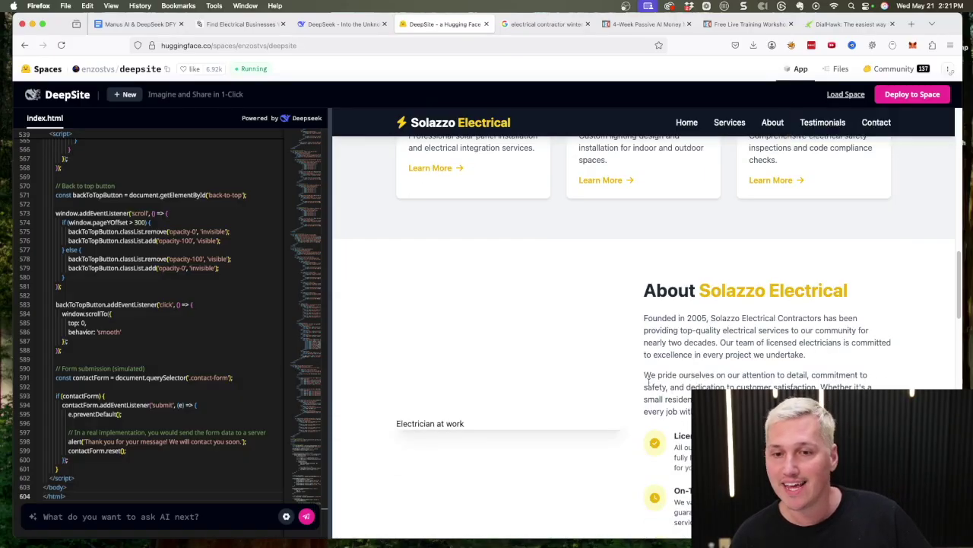
{"action": "scroll", "coordinate": [571, 400], "scroll_direction": "down", "scroll_amount": 8}
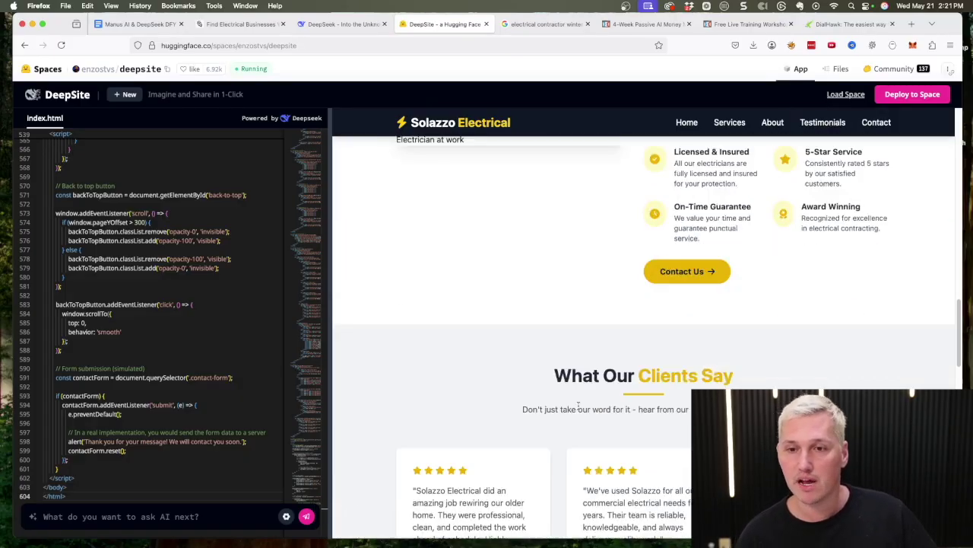
{"action": "scroll", "coordinate": [591, 420], "scroll_direction": "down", "scroll_amount": 8}
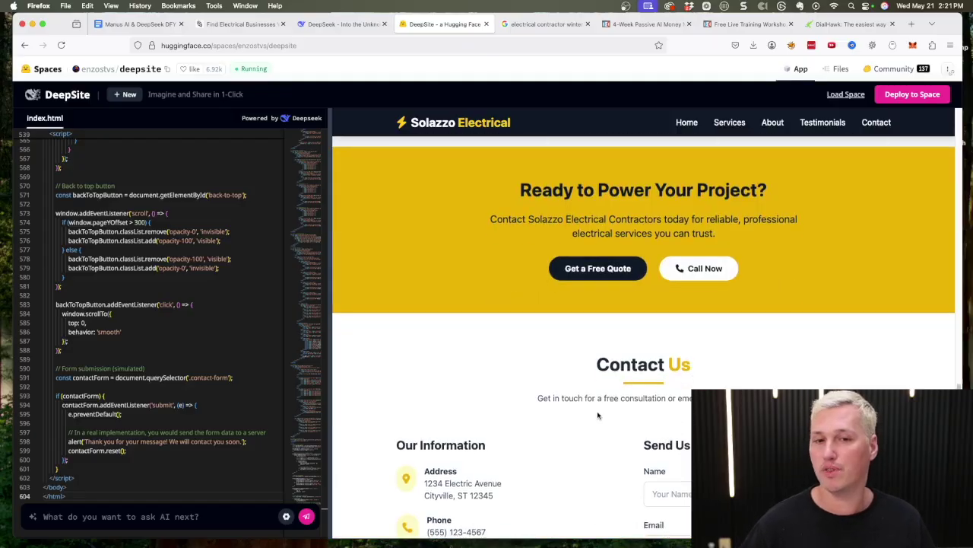
{"action": "scroll", "coordinate": [597, 419], "scroll_direction": "down", "scroll_amount": 8}
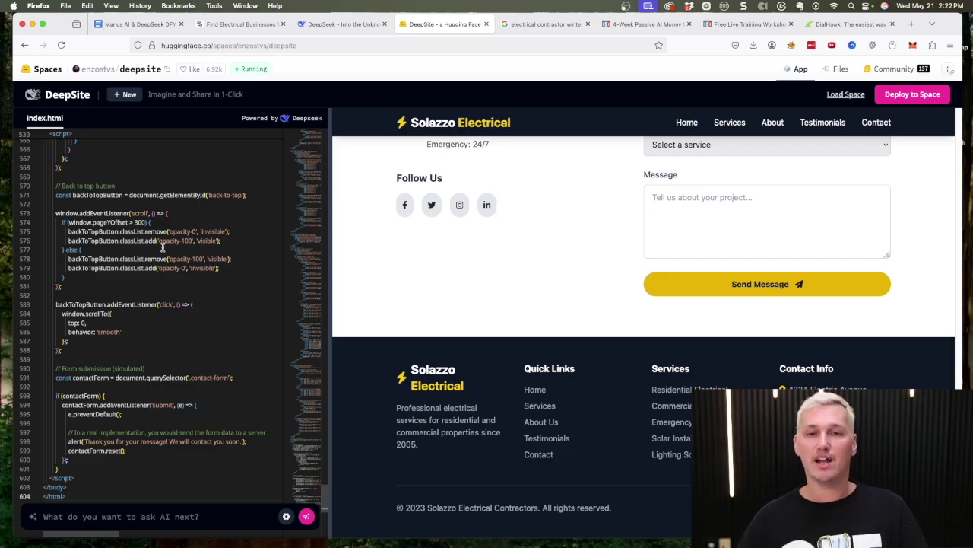
{"action": "scroll", "coordinate": [213, 331], "scroll_direction": "up", "scroll_amount": 6}
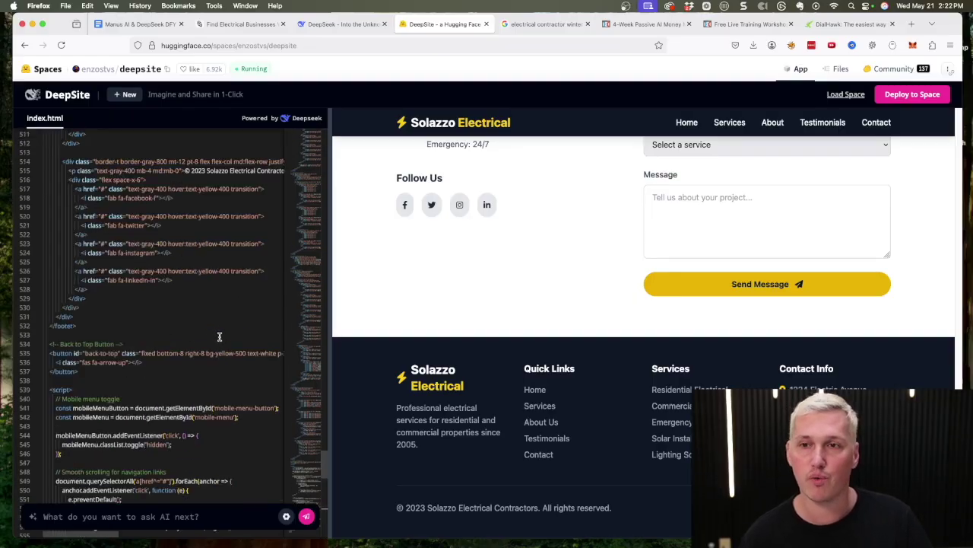
{"action": "scroll", "coordinate": [764, 260], "scroll_direction": "up", "scroll_amount": 3}
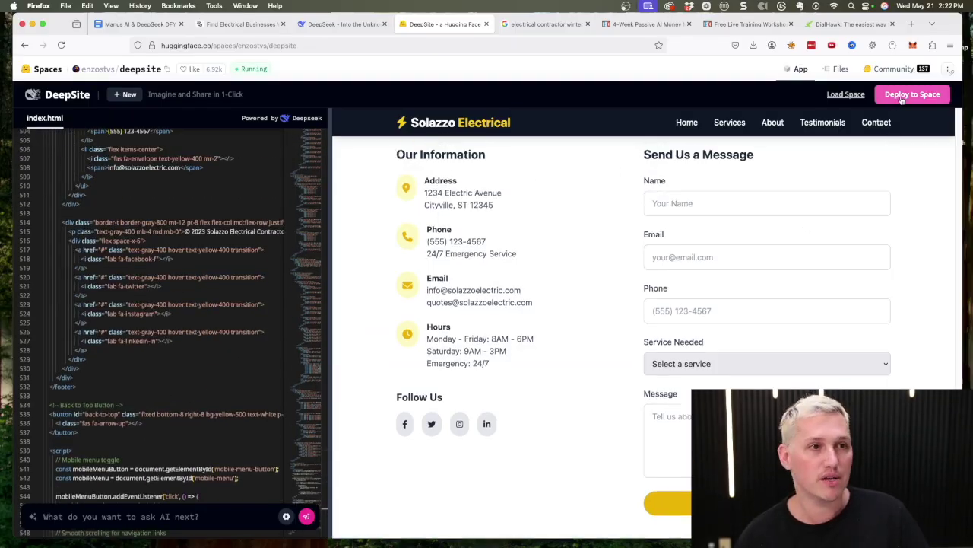
{"action": "scroll", "coordinate": [532, 255], "scroll_direction": "up", "scroll_amount": 10}
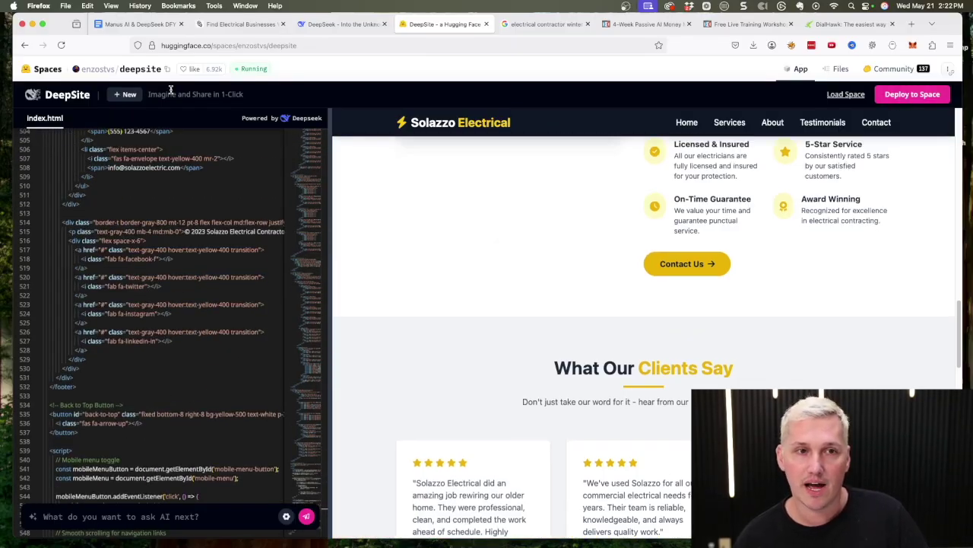
{"action": "scroll", "coordinate": [424, 274], "scroll_direction": "up", "scroll_amount": 8}
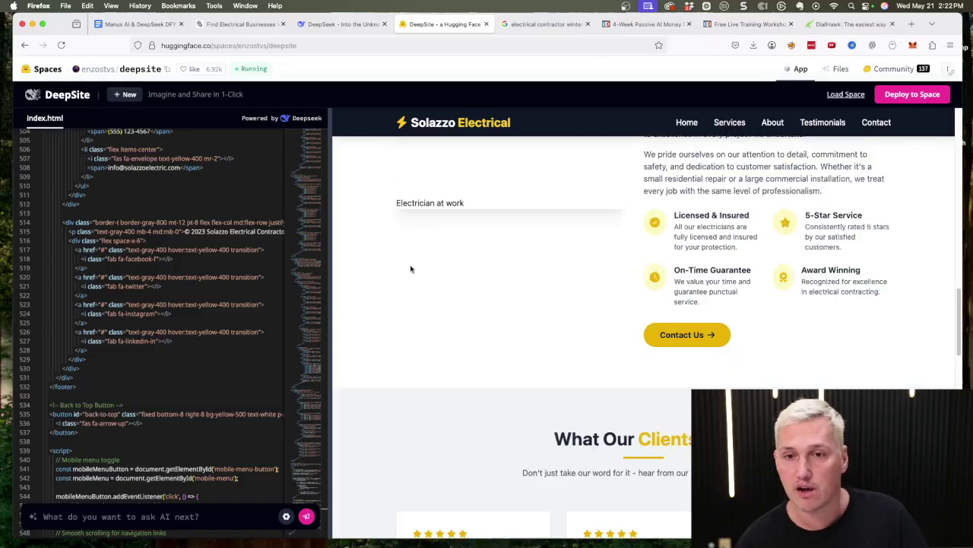
{"action": "scroll", "coordinate": [572, 304], "scroll_direction": "up", "scroll_amount": 10}
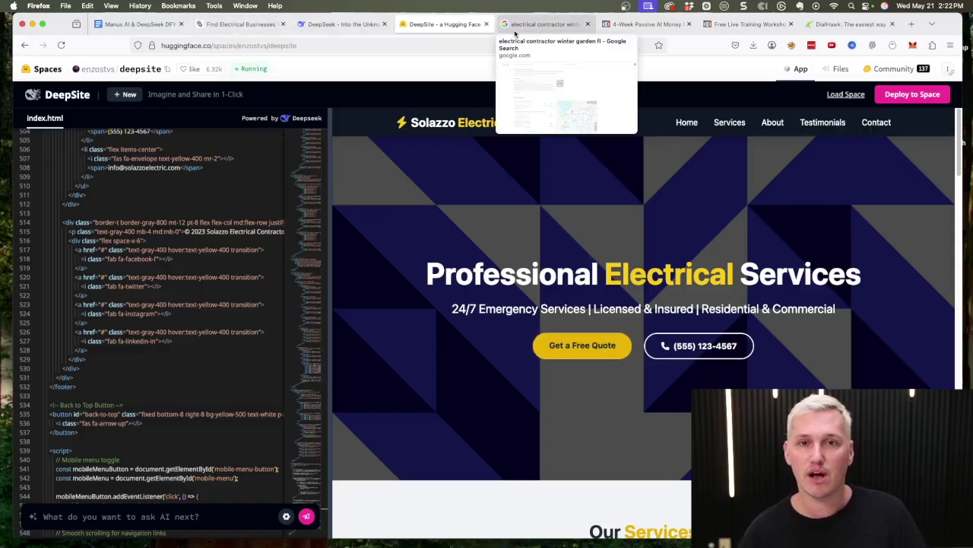
Glance at the training workshop page, then return to the 'electrical contractor winter garden fl' results
{"action": "left_click", "coordinate": [543, 23]}
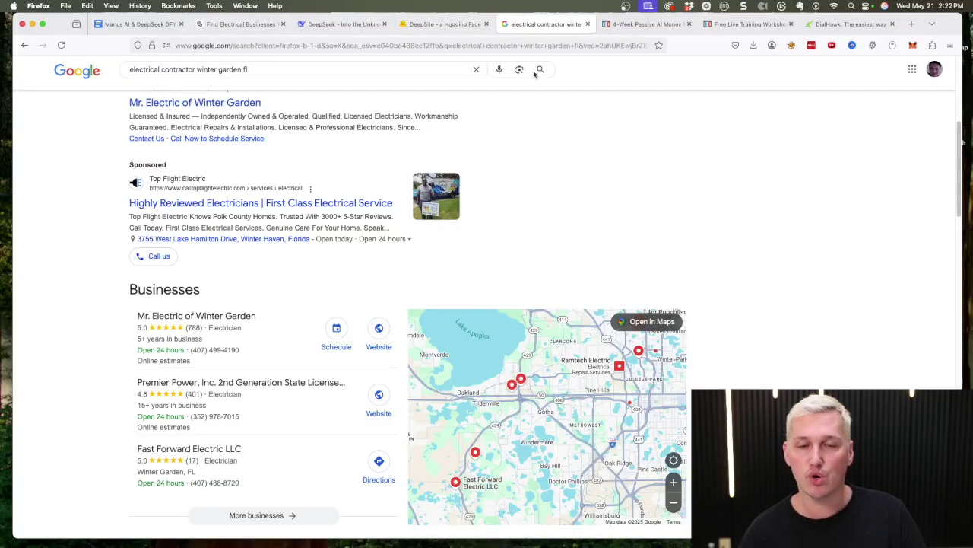
{"action": "left_click", "coordinate": [744, 24]}
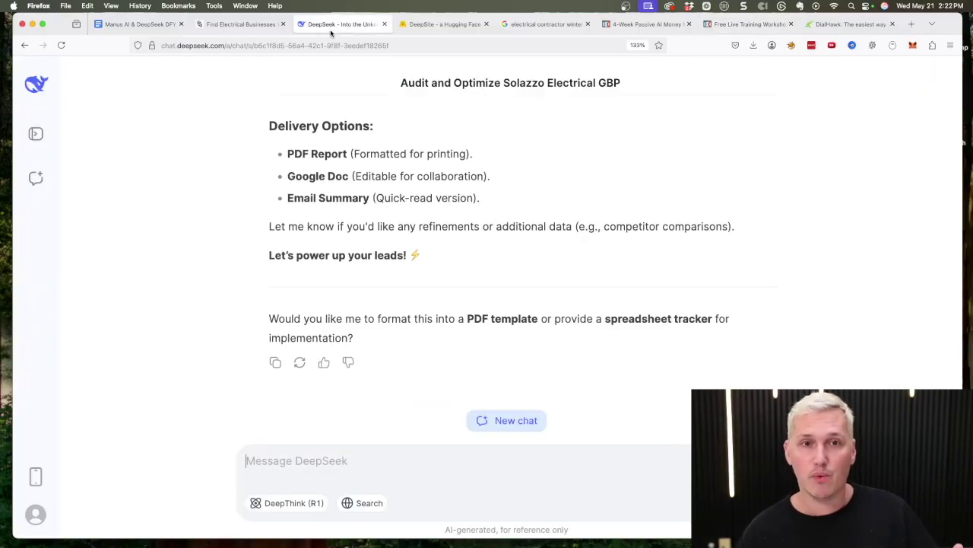
{"action": "scroll", "coordinate": [443, 215], "scroll_direction": "up", "scroll_amount": 10}
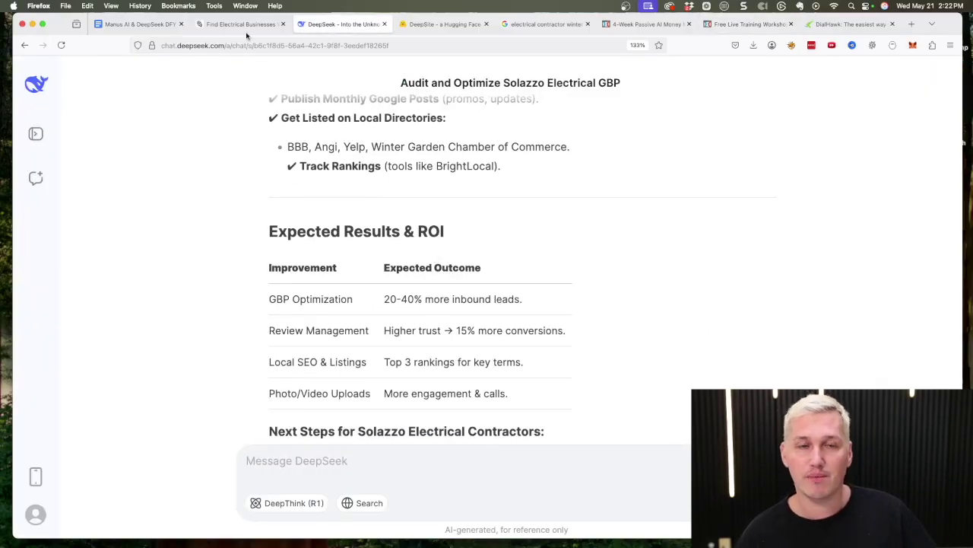
{"action": "left_click", "coordinate": [561, 25]}
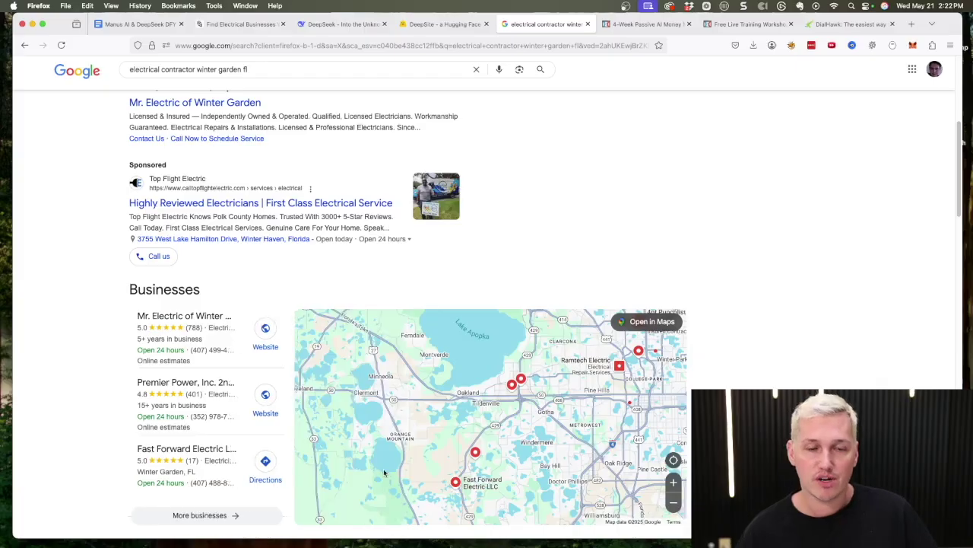